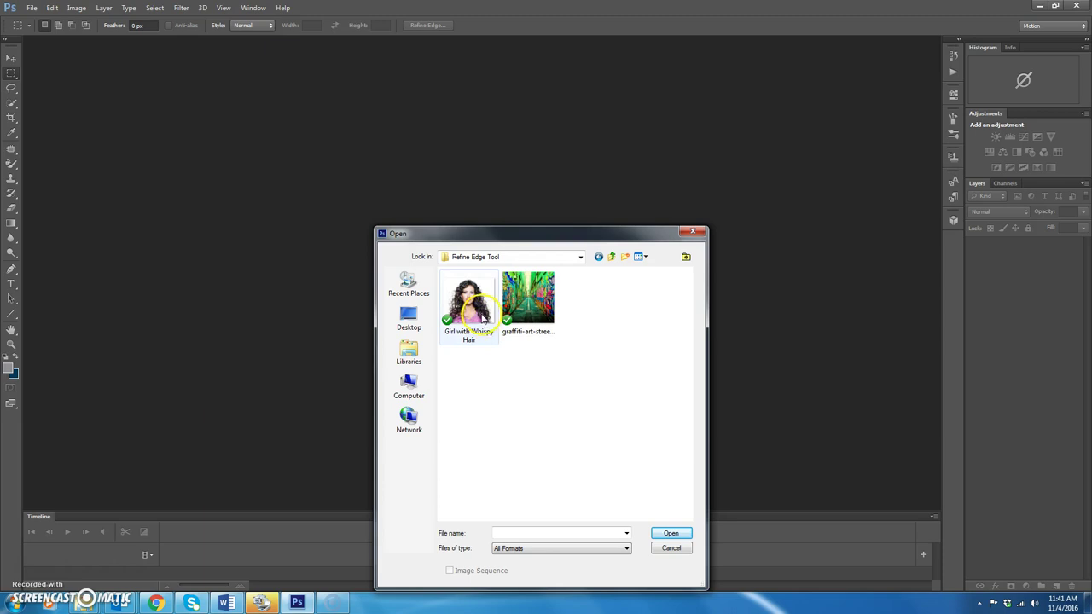
Open 'Girl with Whispy Hair.jpg' and 'graffiti-art-street-wallpapers.jpg' together from the Refine Edge Tool folder
ctrl+click(538, 303)
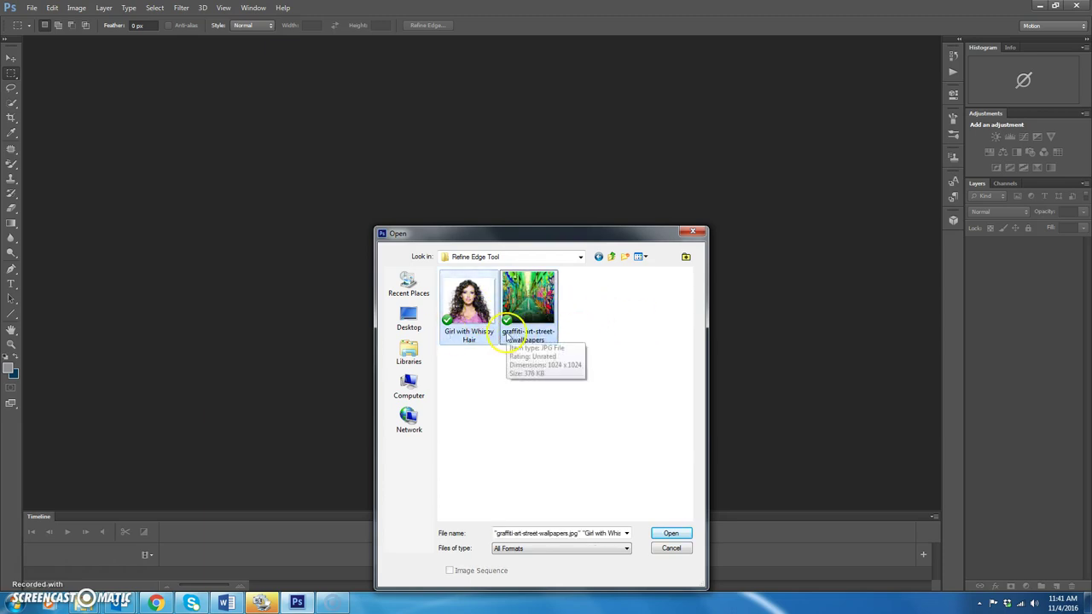
click(685, 534)
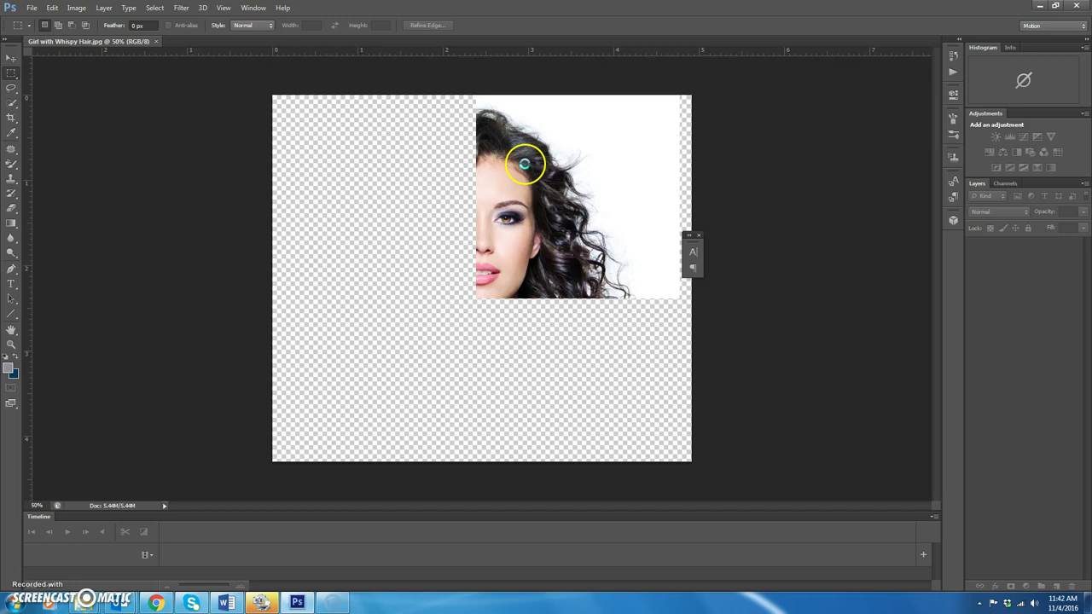
Move the portrait into the graffiti document and place it lower on the canvas
click(92, 41)
click(10, 58)
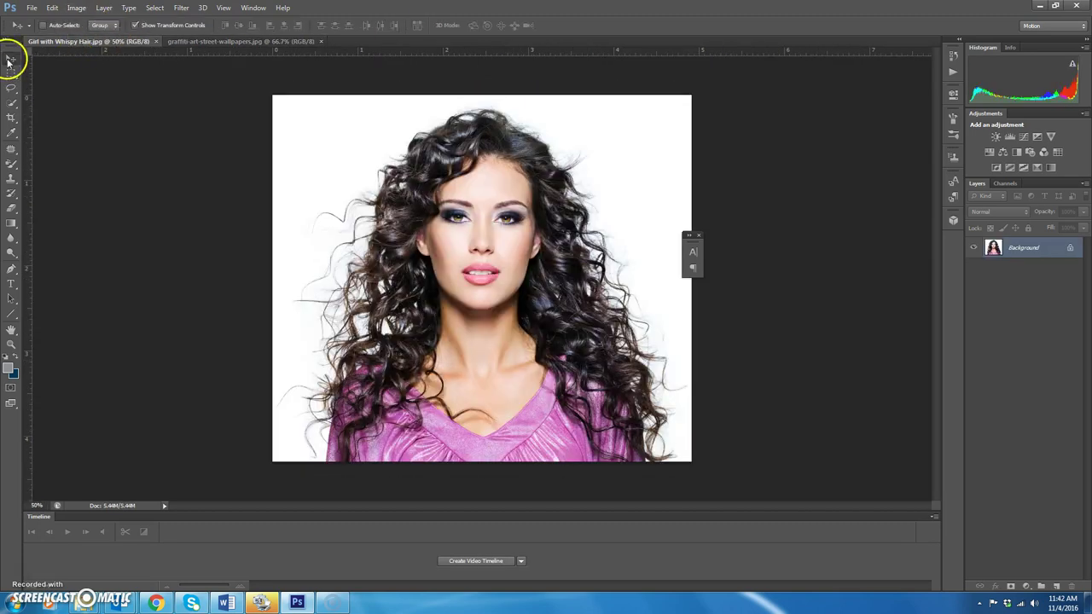
drag(480, 229, 495, 261)
drag(526, 228, 568, 293)
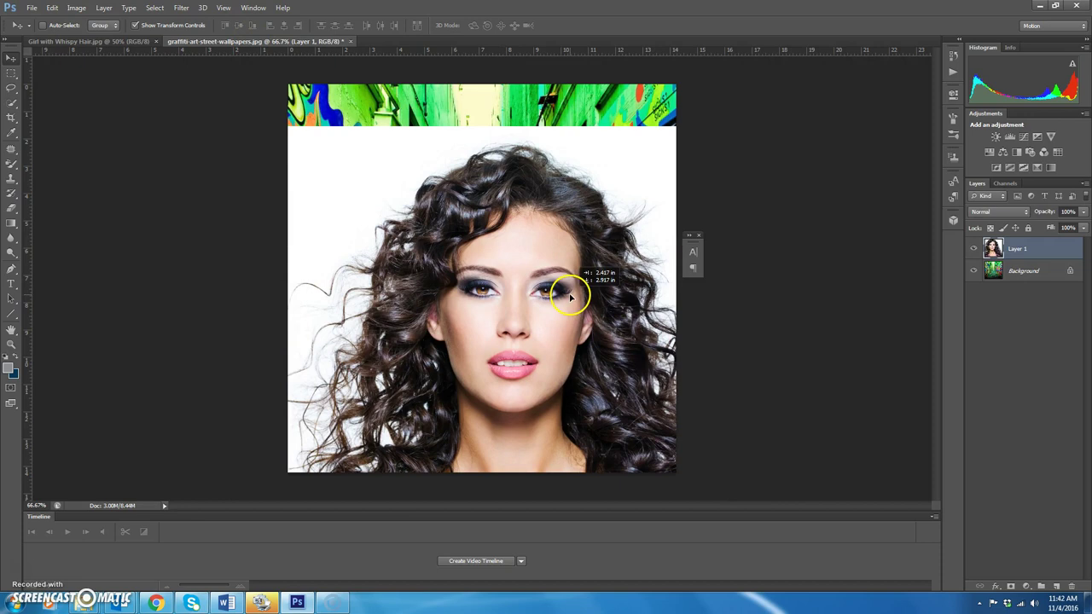
Scale the portrait proportionally to 66.76%, nudge it right, and commit the transform
drag(233, 128, 421, 278)
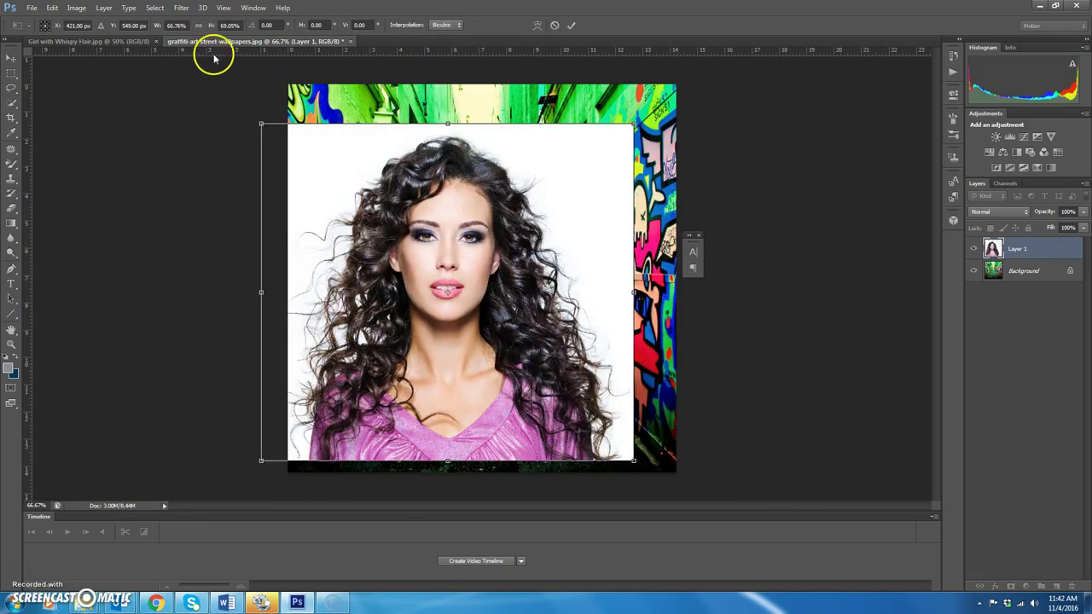
click(211, 27)
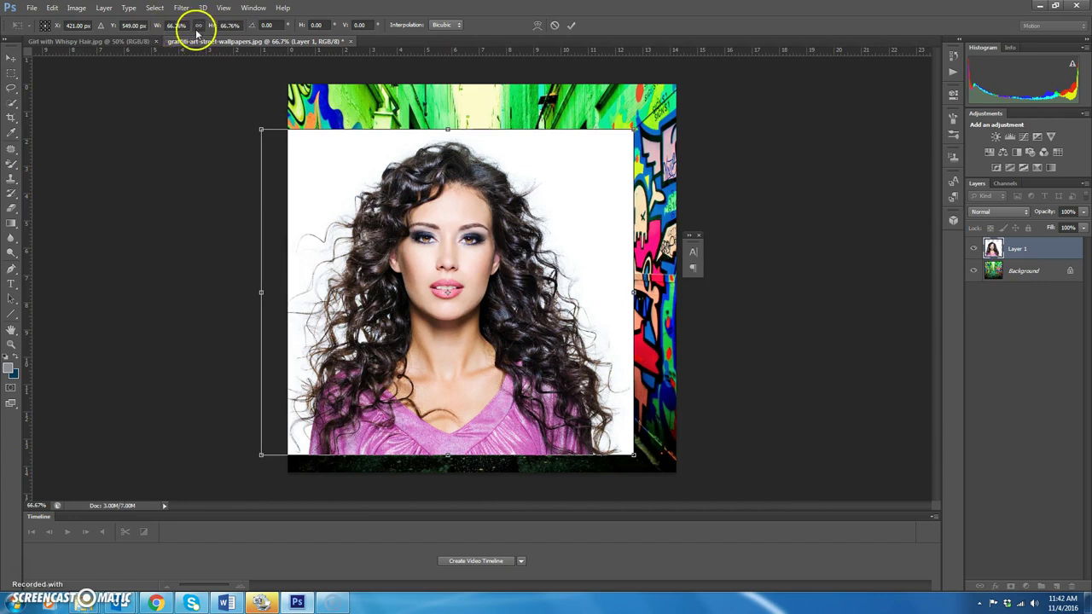
drag(483, 279, 502, 297)
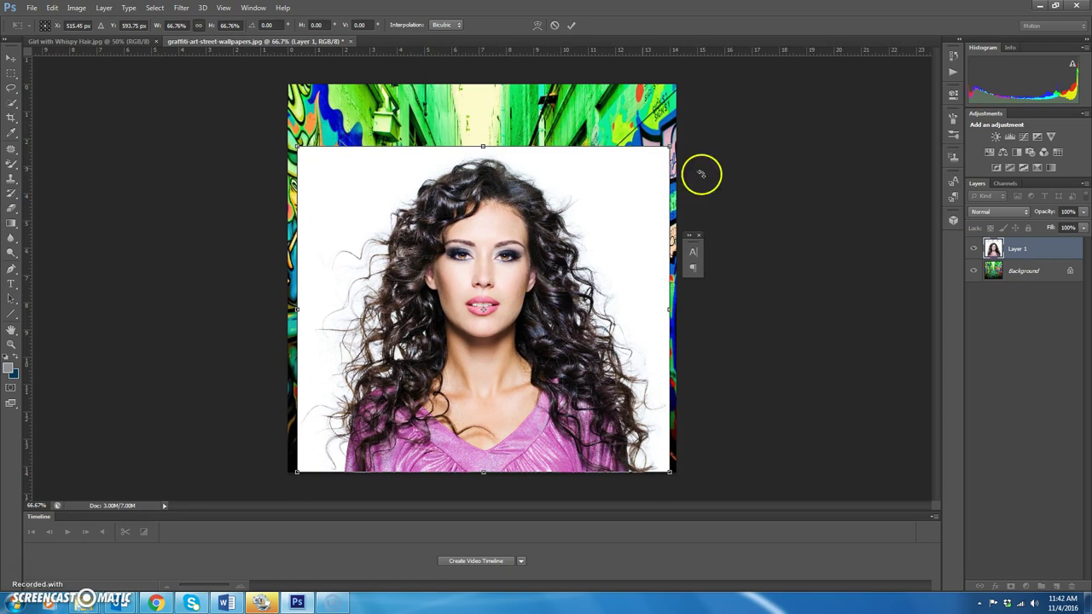
click(573, 25)
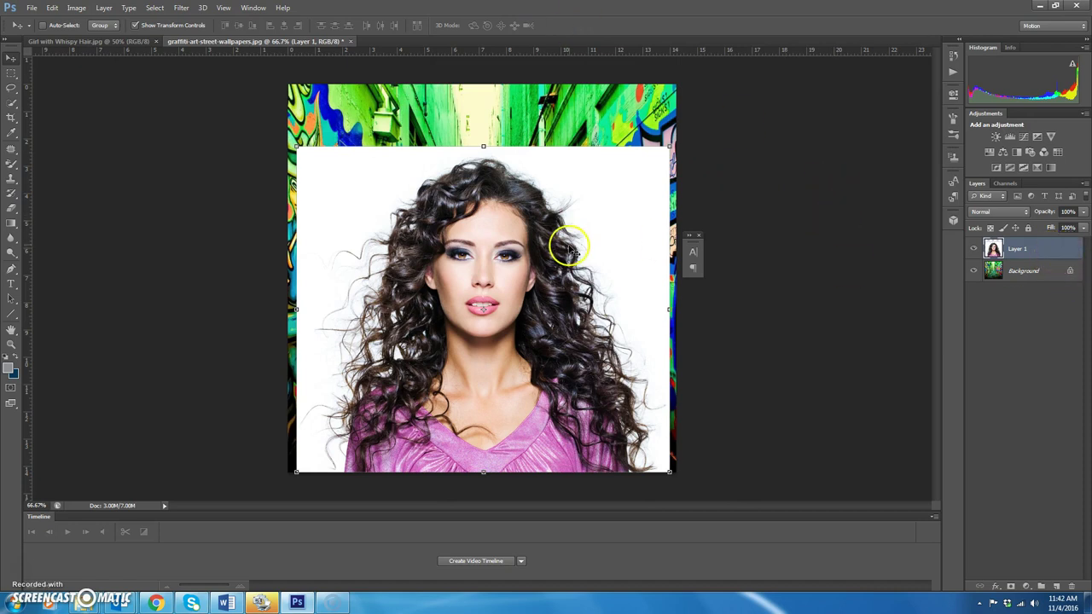
Duplicate Layer 1 as Layer 1 copy
right_click(1042, 246)
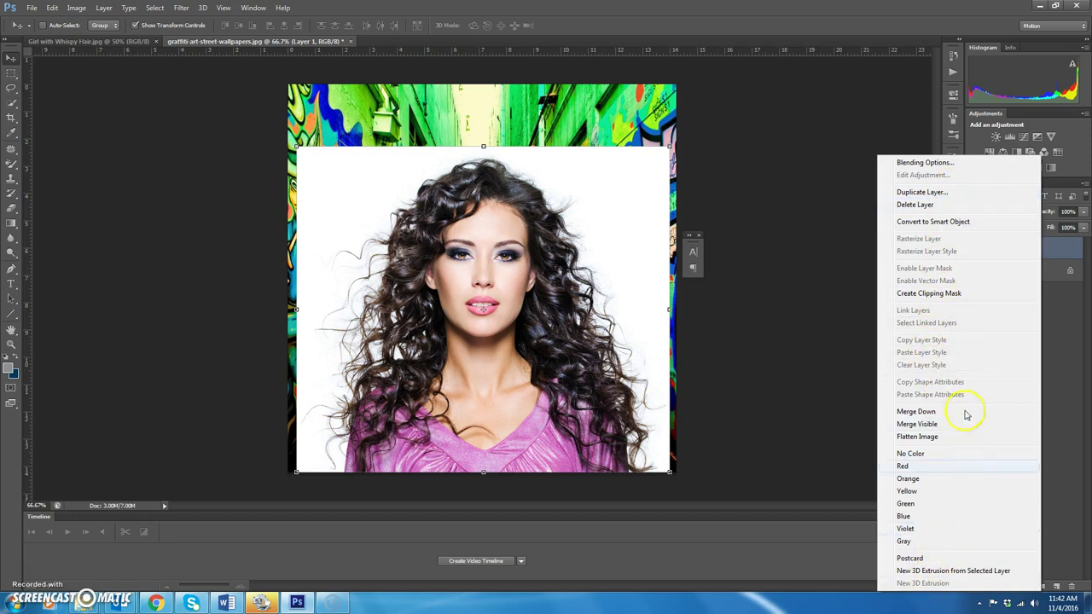
click(923, 193)
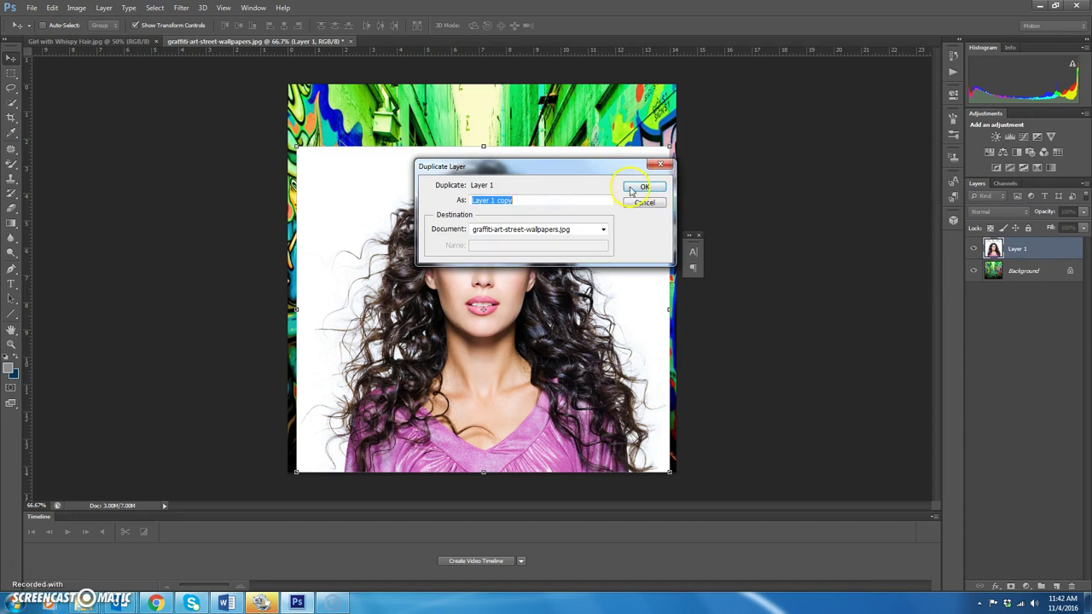
click(665, 190)
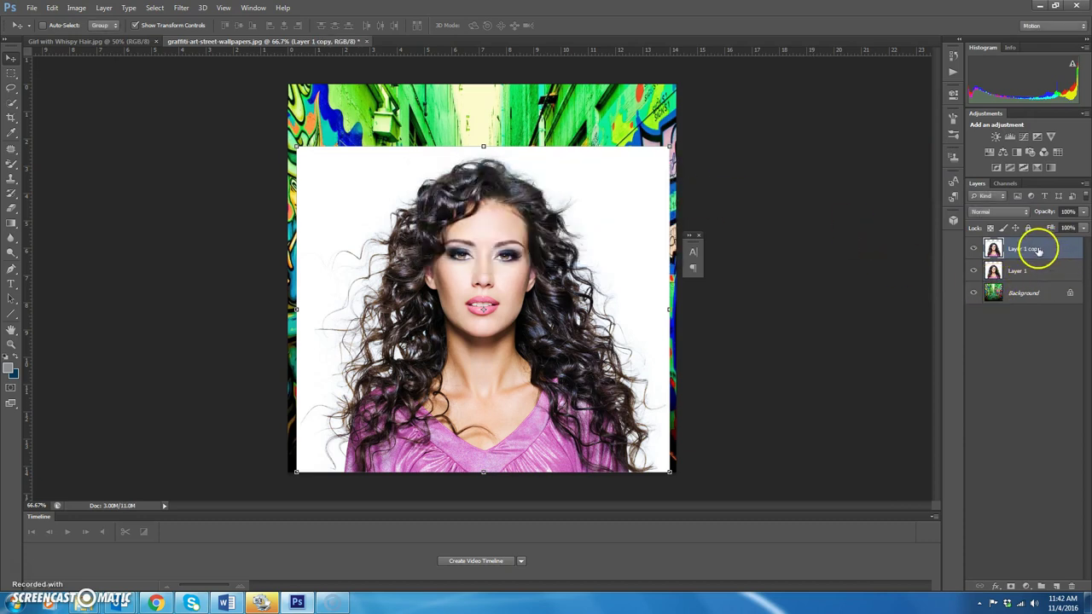
Hide the original Layer 1 and keep Layer 1 copy as the active layer
click(974, 270)
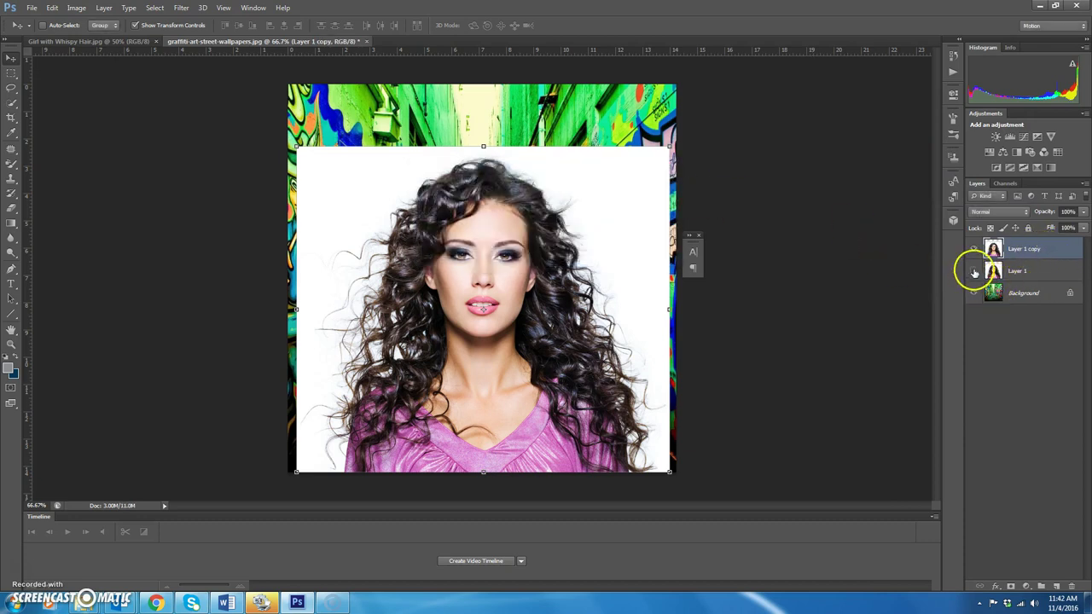
click(1028, 273)
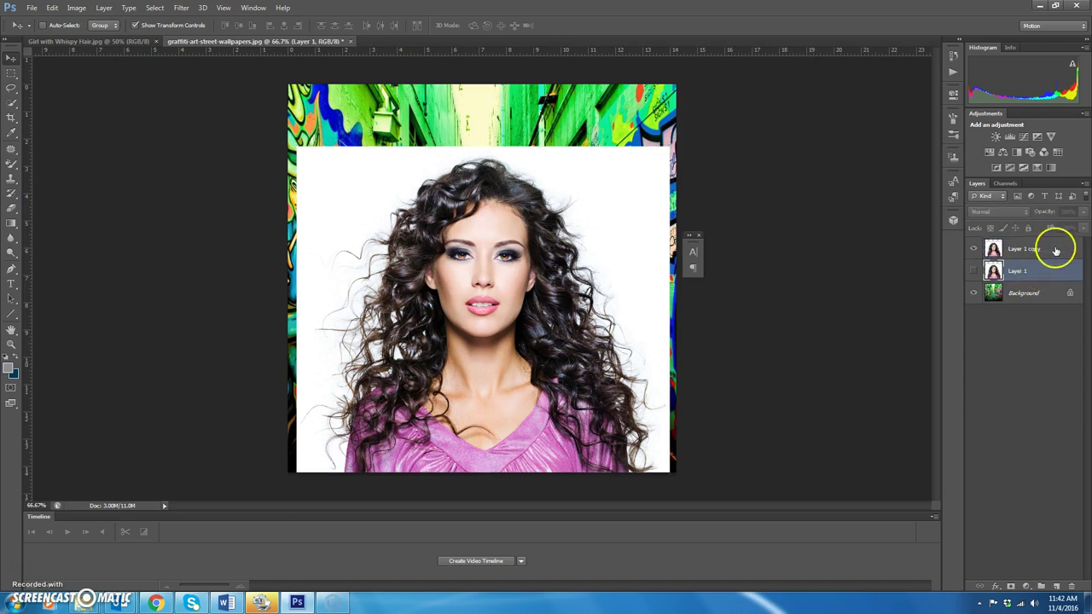
click(1058, 248)
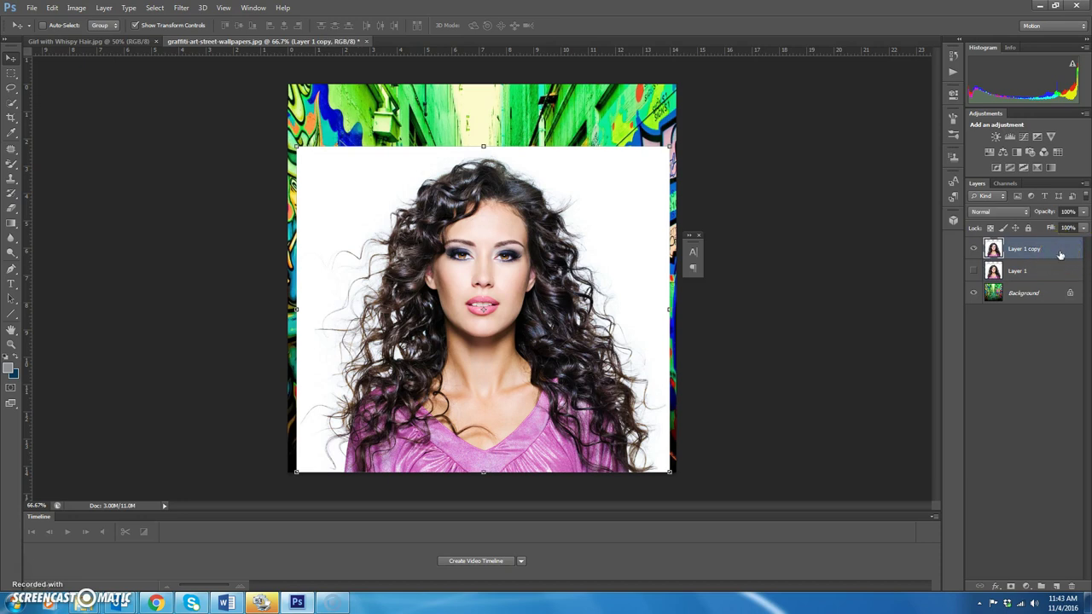
Choose the Quick Selection tool with a 96 px brush
click(11, 106)
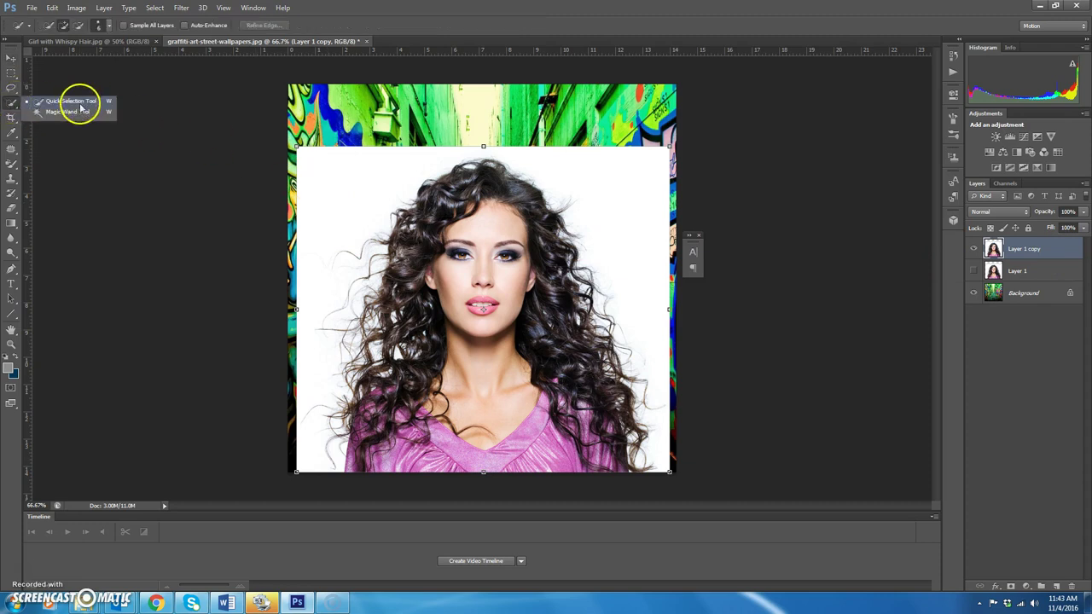
click(77, 102)
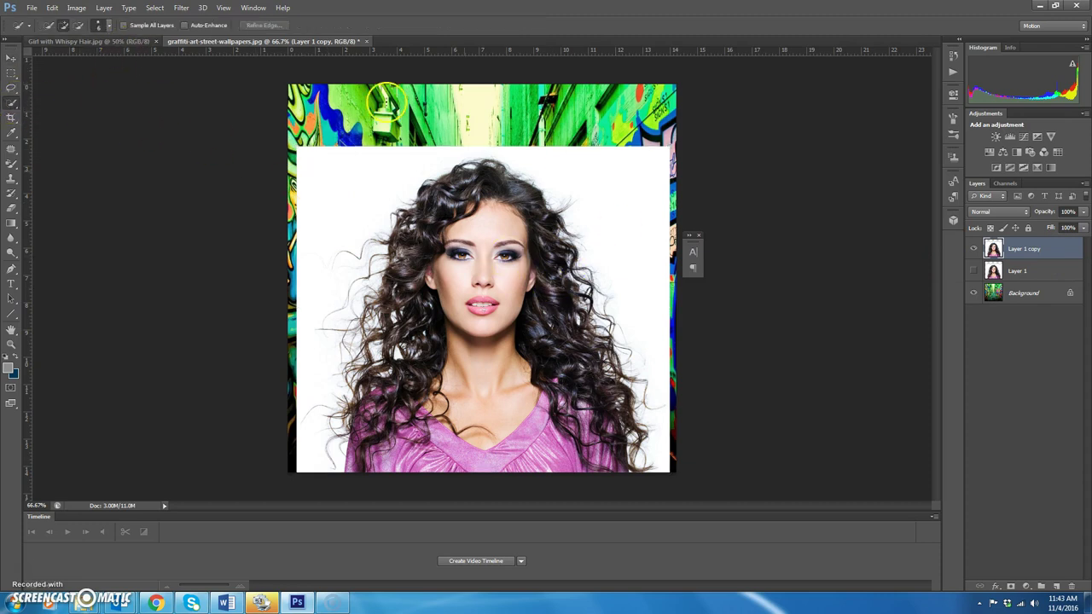
click(104, 24)
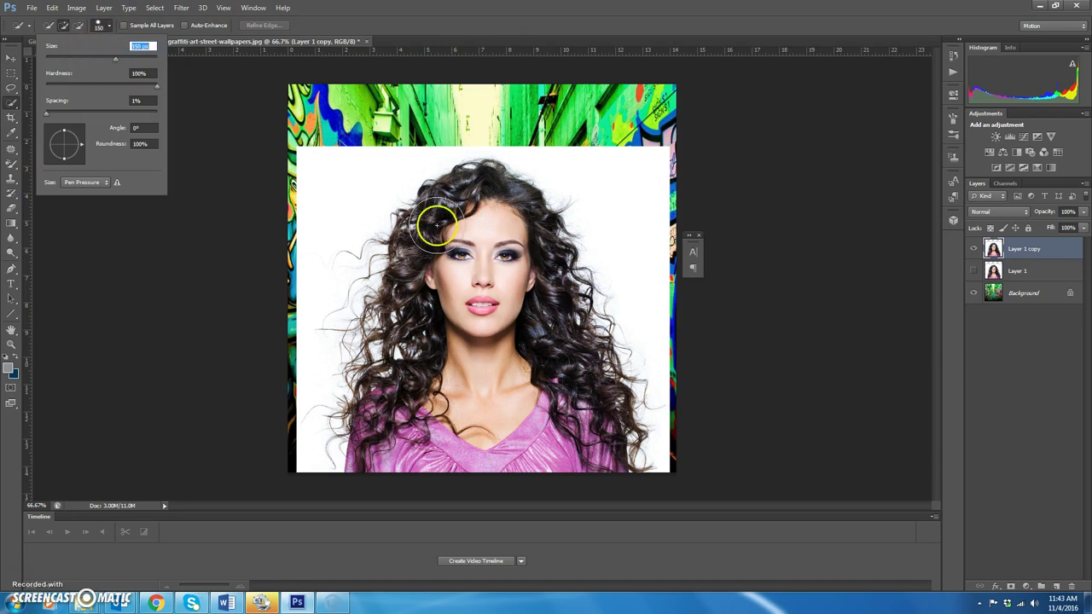
drag(84, 58, 98, 58)
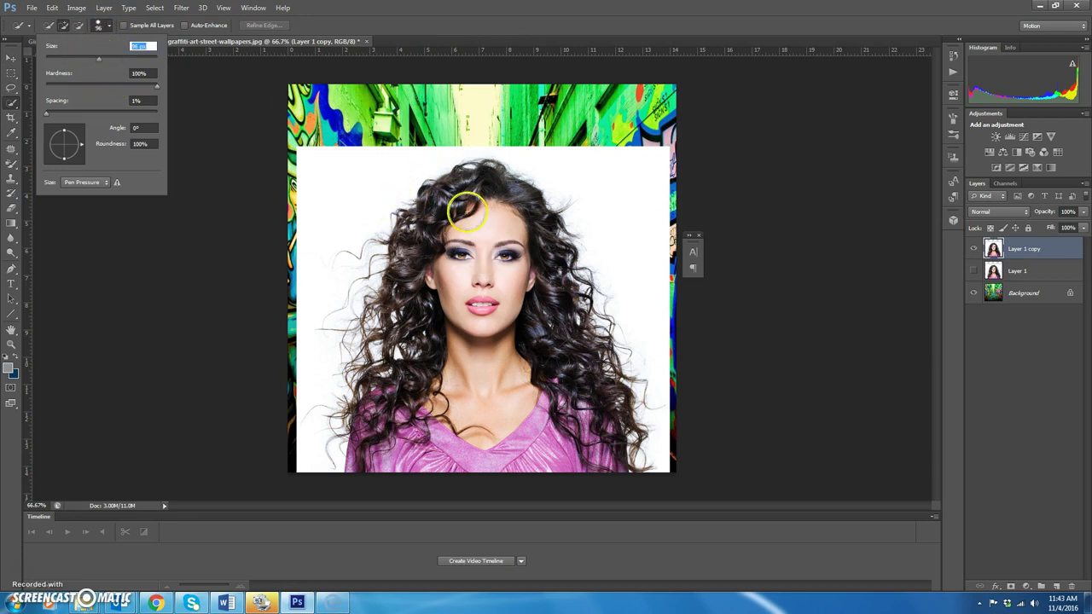
Select the woman's face, neck and chest, zooming in to check the edges
mouse_move(479, 213)
mouse_down()
mouse_move(487, 322)
mouse_move(512, 435)
mouse_move(559, 423)
mouse_move(541, 259)
mouse_move(500, 214)
mouse_move(472, 203)
mouse_move(422, 244)
mouse_move(415, 336)
mouse_move(382, 458)
mouse_move(481, 235)
mouse_up()
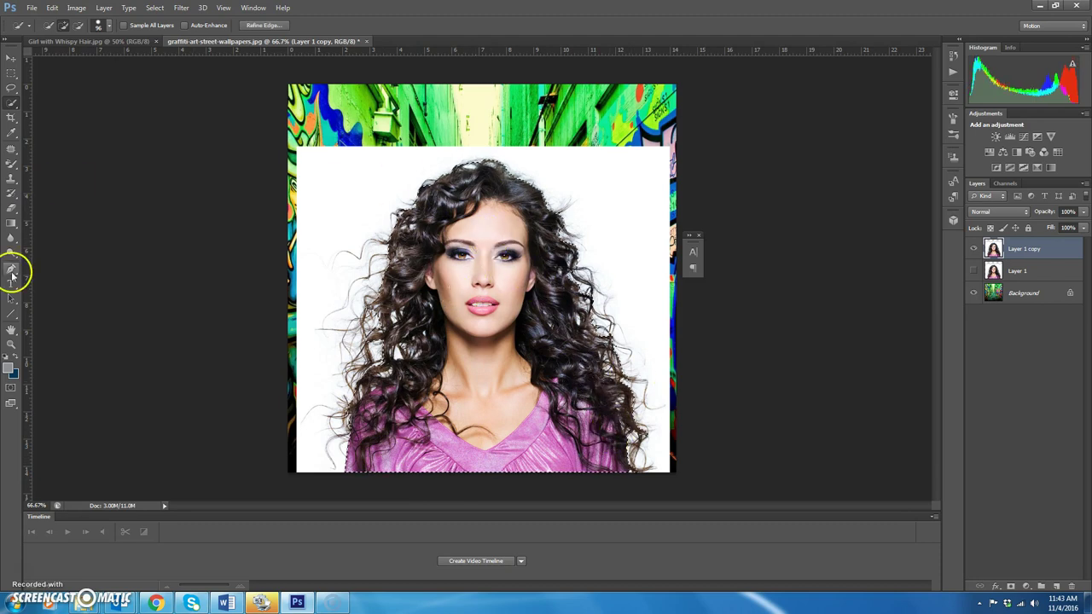
key(ctrl+1)
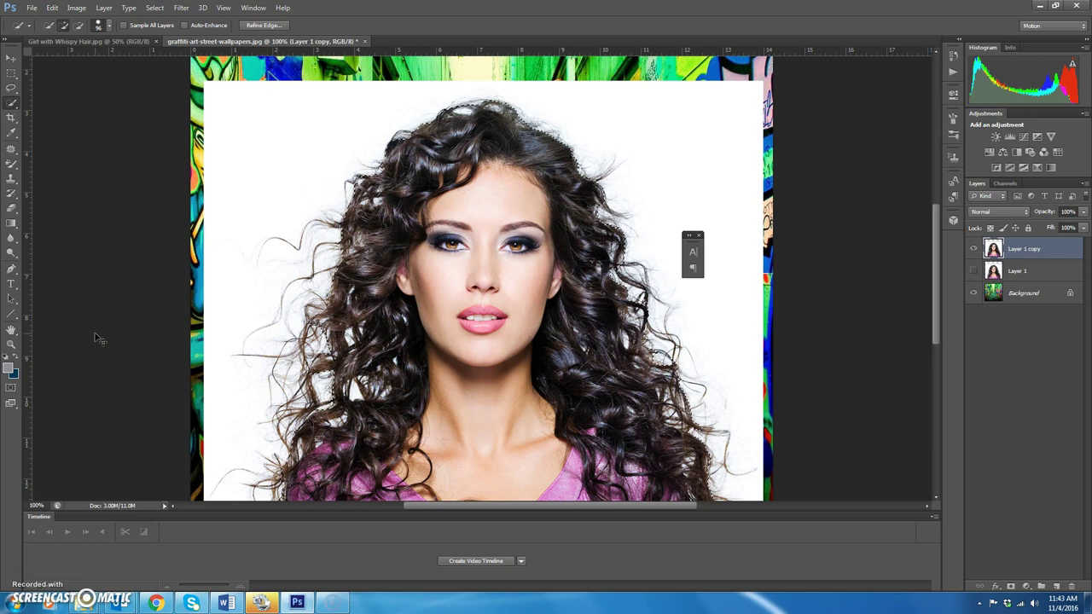
key(ctrl+plus)
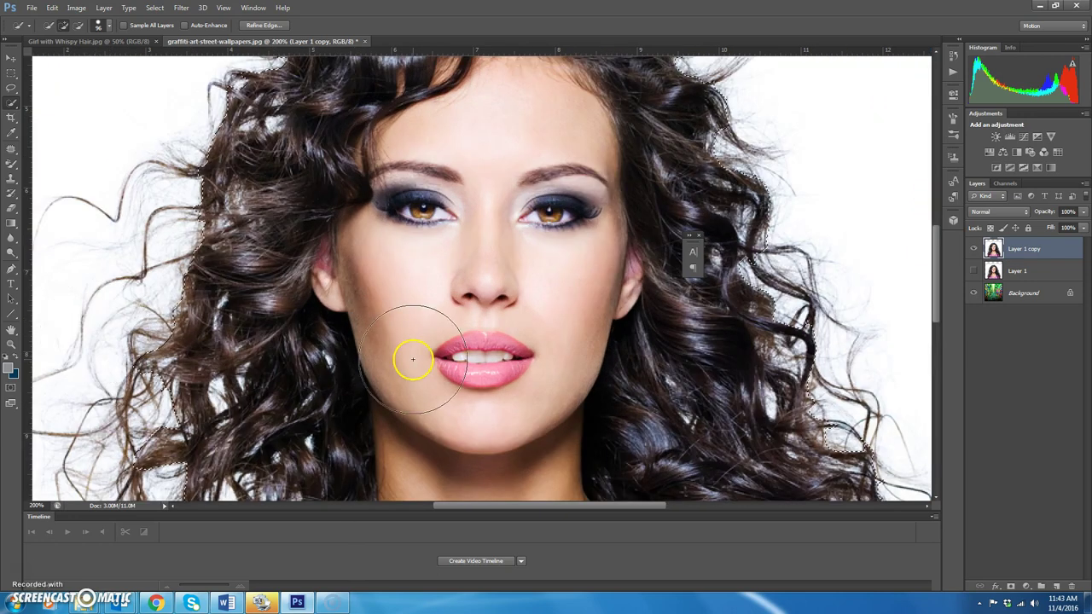
scroll(410, 361, up, 3)
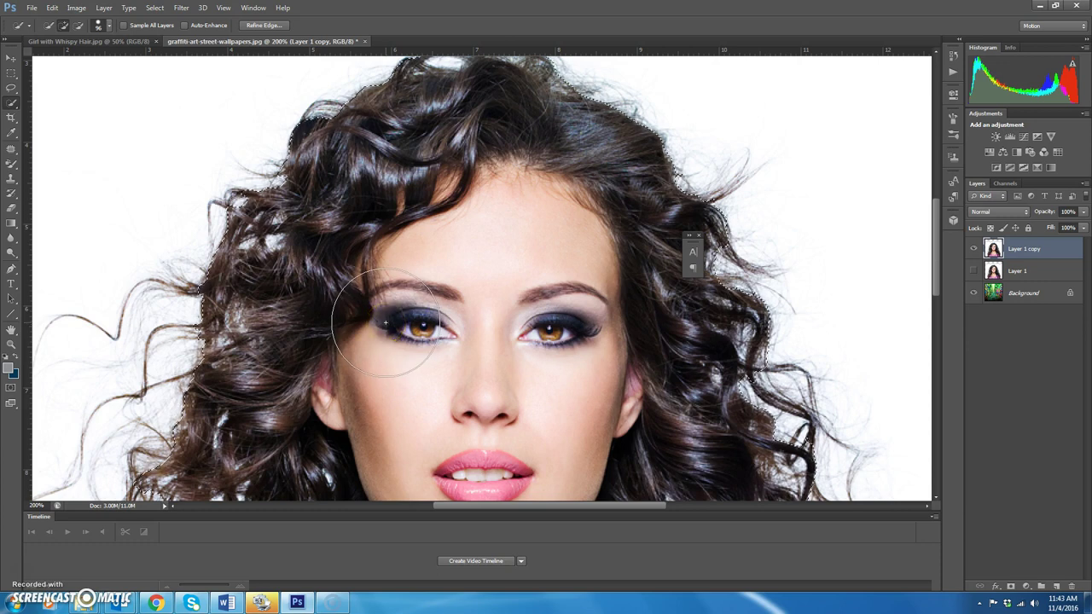
key(ctrl+minus)
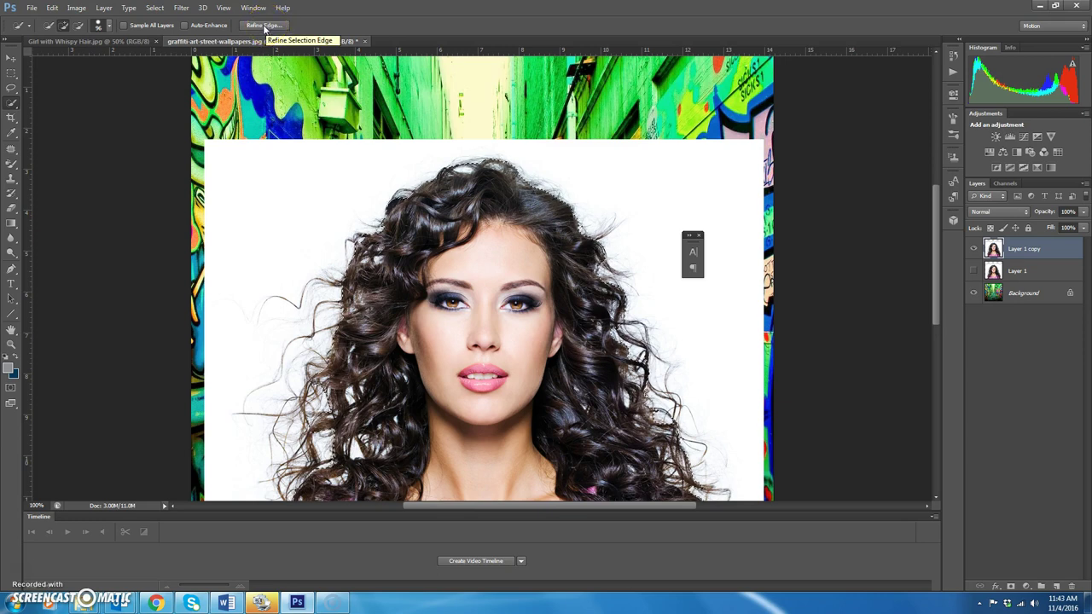
In Refine Edge, brush the upper-right and left hair edges and raise the radius to 8.9 px
click(156, 10)
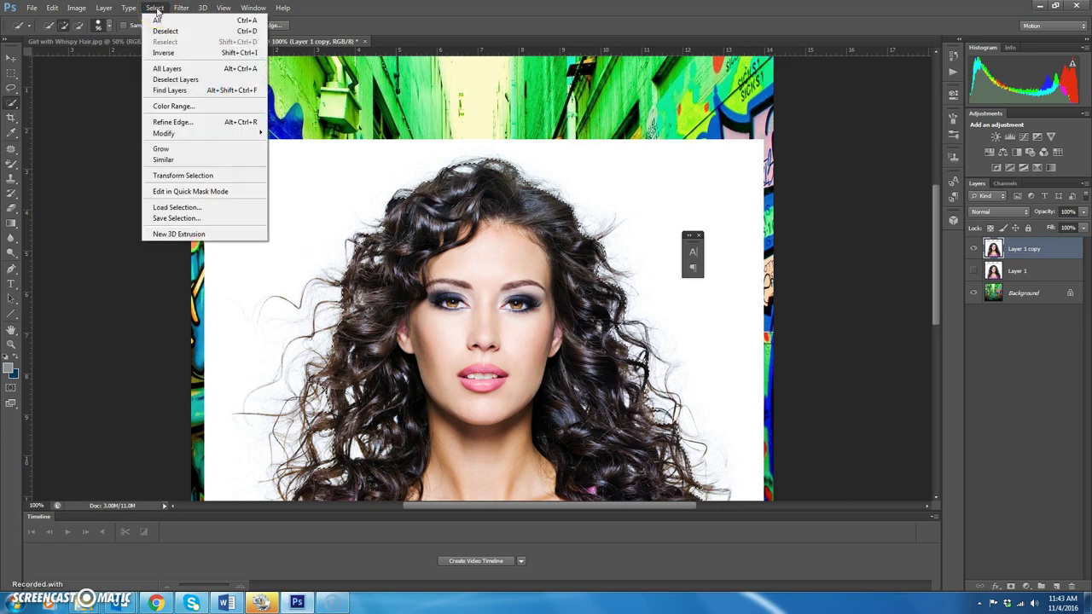
click(202, 124)
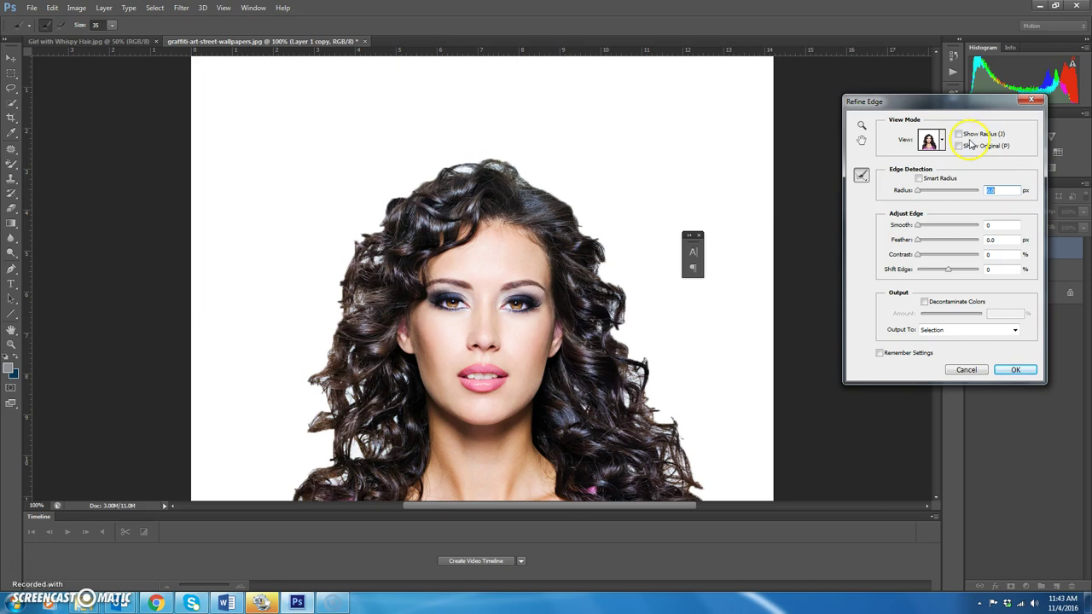
mouse_move(585, 212)
mouse_down()
mouse_move(597, 227)
mouse_move(602, 309)
mouse_move(592, 245)
mouse_move(612, 227)
mouse_move(602, 233)
mouse_up()
mouse_move(341, 353)
mouse_down()
mouse_move(347, 419)
mouse_move(321, 422)
mouse_up()
drag(929, 195, 941, 196)
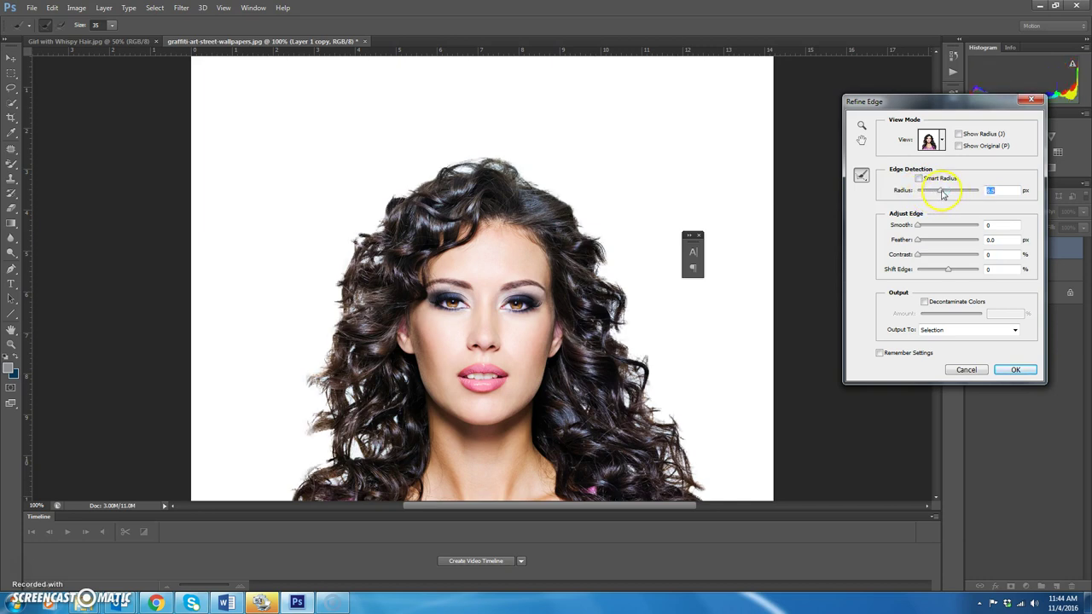
drag(943, 195, 940, 195)
Refine the wisps along the top of the hair and preview with a red overlay
mouse_move(506, 171)
mouse_down()
mouse_move(475, 152)
mouse_move(415, 167)
mouse_move(513, 179)
mouse_move(468, 146)
mouse_move(431, 155)
mouse_move(575, 209)
mouse_move(554, 186)
mouse_move(505, 164)
mouse_move(553, 188)
mouse_move(592, 231)
mouse_move(519, 175)
mouse_move(578, 192)
mouse_move(611, 260)
mouse_move(565, 199)
mouse_move(587, 251)
mouse_move(627, 293)
mouse_move(587, 228)
mouse_move(637, 299)
mouse_move(659, 301)
mouse_move(595, 273)
mouse_move(647, 278)
mouse_move(657, 284)
mouse_move(581, 256)
mouse_move(671, 302)
mouse_move(610, 308)
mouse_move(608, 288)
mouse_move(664, 356)
mouse_move(618, 312)
mouse_move(648, 365)
mouse_move(601, 313)
mouse_move(651, 344)
mouse_move(619, 312)
mouse_move(665, 345)
mouse_move(611, 362)
mouse_move(620, 345)
mouse_move(675, 389)
mouse_move(652, 387)
mouse_move(643, 368)
mouse_move(662, 434)
mouse_move(707, 440)
mouse_move(639, 394)
mouse_move(706, 427)
mouse_move(651, 375)
mouse_move(662, 403)
mouse_move(701, 437)
mouse_move(647, 369)
mouse_move(708, 449)
mouse_up()
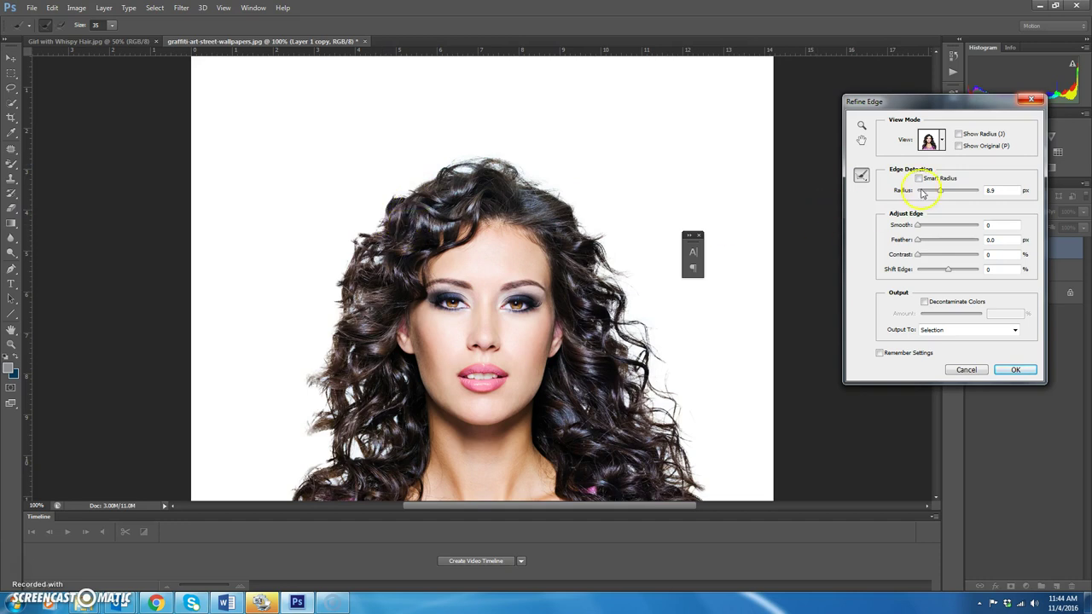
click(942, 142)
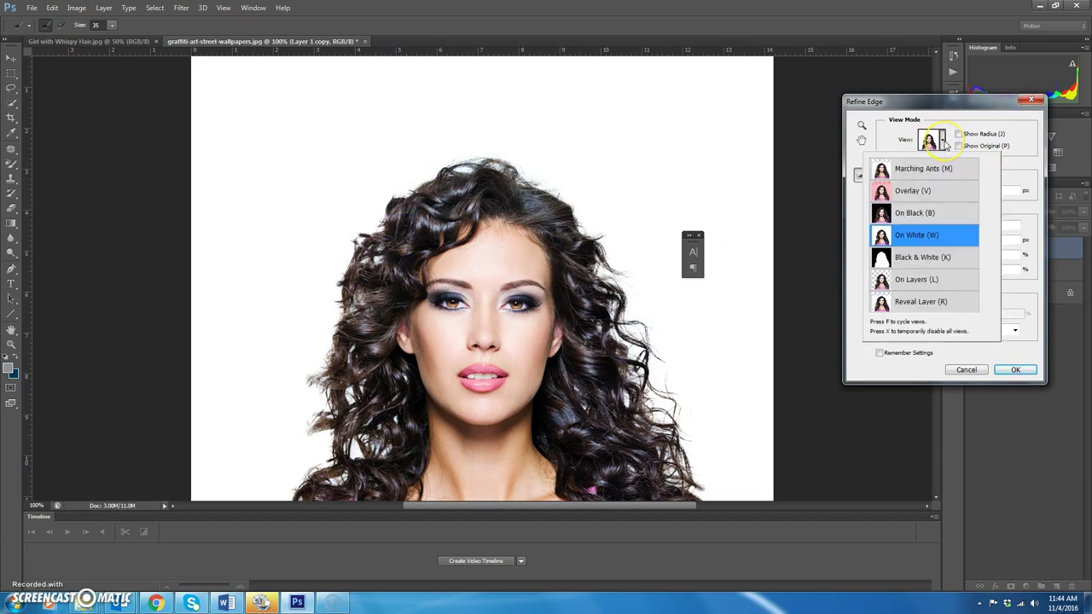
click(945, 145)
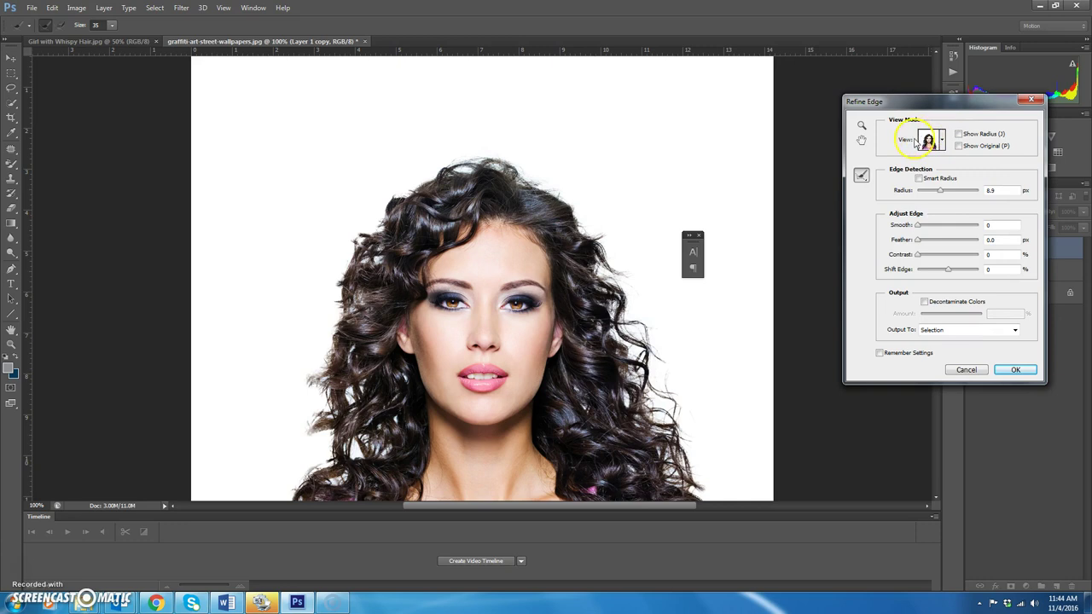
click(943, 144)
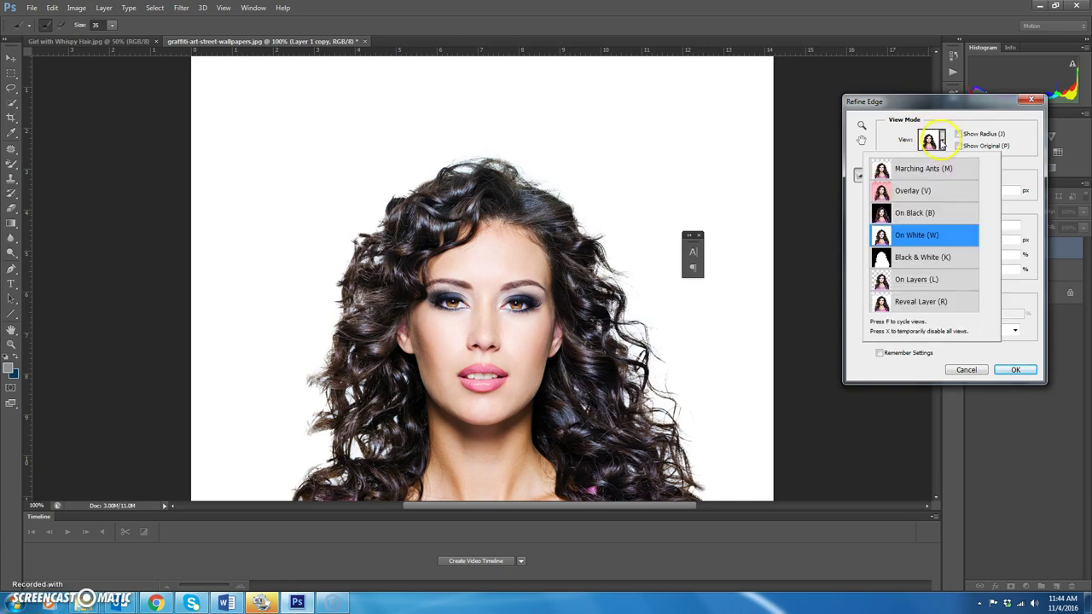
click(910, 193)
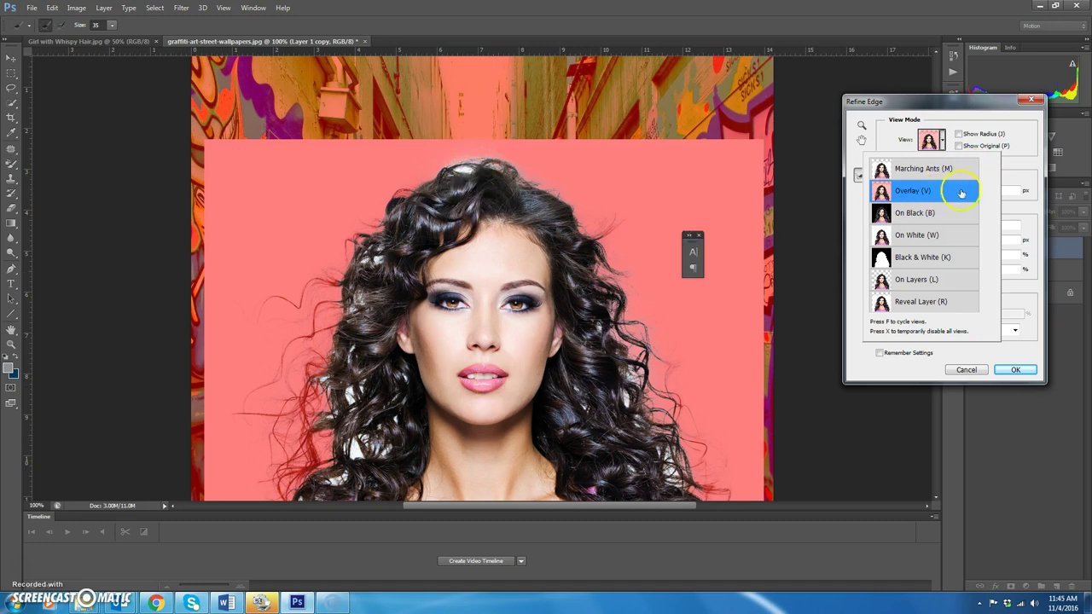
click(1050, 208)
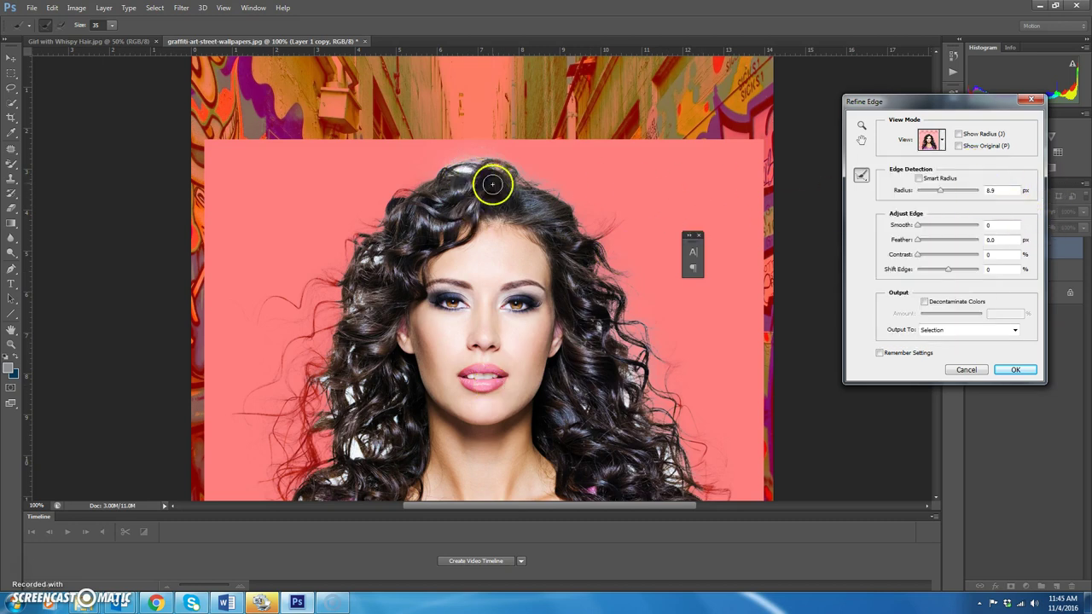
Brush the refine radius across the hair top, down the left edge, and the lower right
mouse_move(439, 179)
mouse_down()
mouse_move(495, 199)
mouse_move(489, 166)
mouse_move(504, 180)
mouse_move(500, 170)
mouse_move(467, 180)
mouse_move(482, 208)
mouse_move(439, 191)
mouse_move(389, 204)
mouse_move(399, 196)
mouse_move(338, 253)
mouse_up()
mouse_move(384, 228)
mouse_down()
mouse_move(422, 254)
mouse_move(336, 235)
mouse_move(344, 254)
mouse_move(365, 255)
mouse_move(355, 245)
mouse_move(354, 281)
mouse_move(380, 264)
mouse_move(340, 225)
mouse_move(373, 267)
mouse_move(337, 253)
mouse_move(350, 289)
mouse_move(307, 278)
mouse_move(288, 307)
mouse_move(253, 298)
mouse_move(309, 307)
mouse_move(316, 276)
mouse_move(393, 293)
mouse_move(354, 279)
mouse_move(293, 287)
mouse_move(253, 310)
mouse_move(347, 303)
mouse_move(325, 317)
mouse_move(370, 253)
mouse_move(358, 315)
mouse_up()
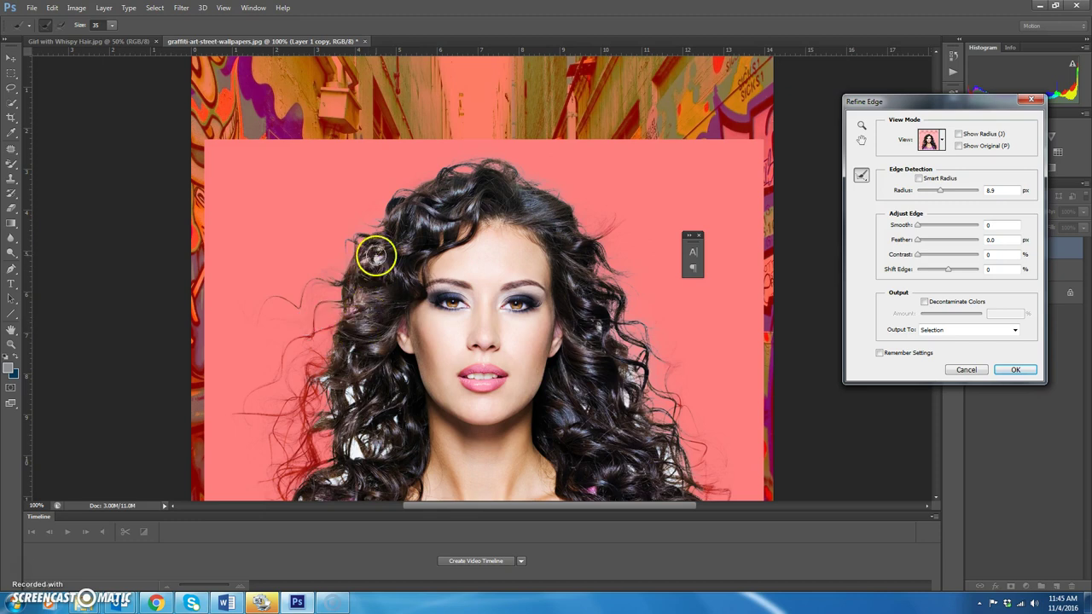
mouse_move(332, 390)
mouse_down()
mouse_move(353, 398)
mouse_move(341, 407)
mouse_move(349, 446)
mouse_move(359, 458)
mouse_move(367, 447)
mouse_up()
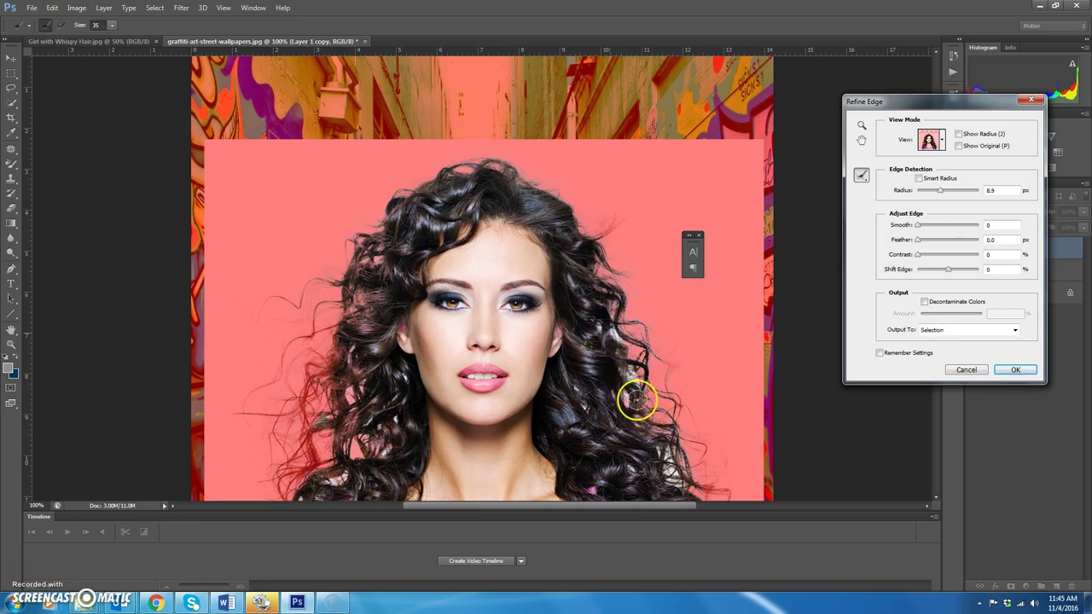
mouse_move(592, 309)
mouse_down()
mouse_move(641, 348)
mouse_move(674, 397)
mouse_up()
mouse_move(642, 348)
mouse_down()
mouse_move(685, 380)
mouse_move(689, 435)
mouse_move(747, 463)
mouse_move(733, 495)
mouse_move(703, 467)
mouse_move(716, 506)
mouse_up()
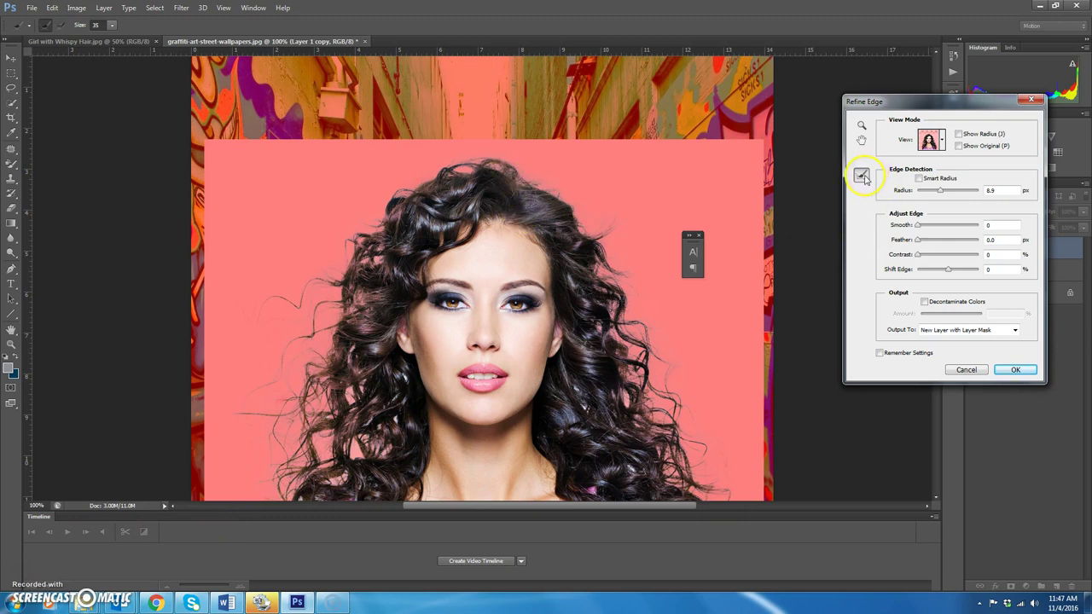
Refine one more hair stretch, set Decontaminate Colors to 69%, and output as New Layer with Layer Mask
mouse_move(563, 218)
mouse_down()
mouse_move(614, 251)
mouse_move(623, 276)
mouse_move(588, 238)
mouse_move(624, 218)
mouse_move(603, 236)
mouse_up()
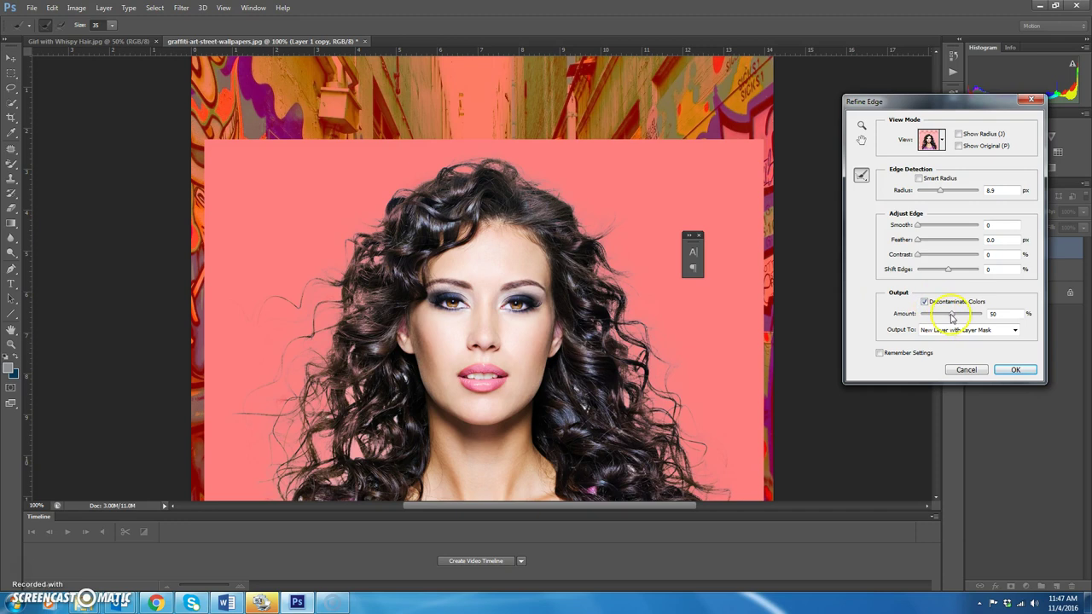
mouse_move(959, 316)
mouse_down()
mouse_move(983, 316)
mouse_move(955, 319)
mouse_up()
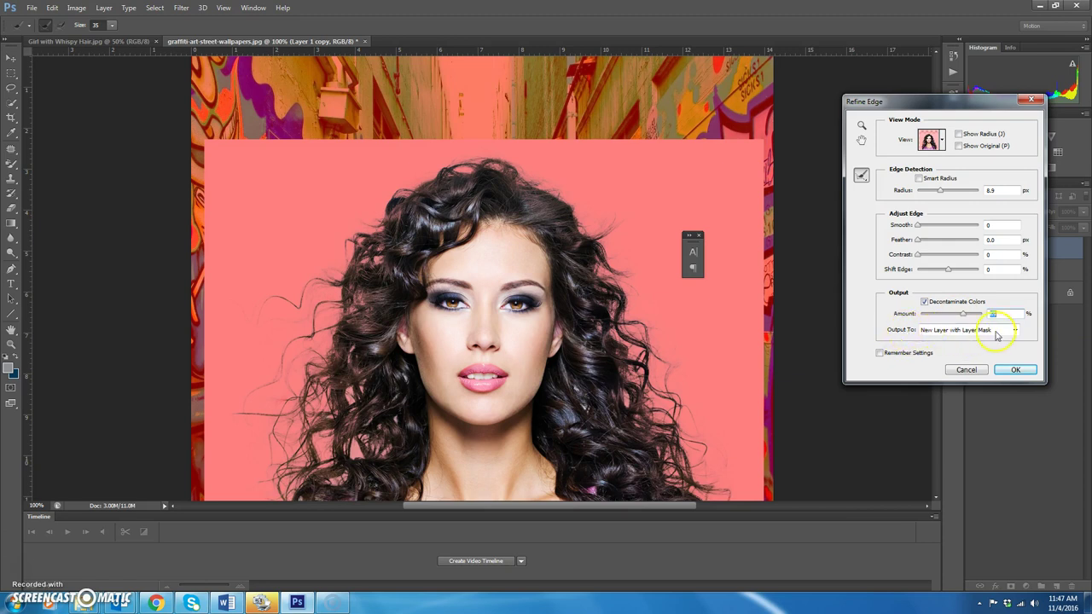
click(1003, 331)
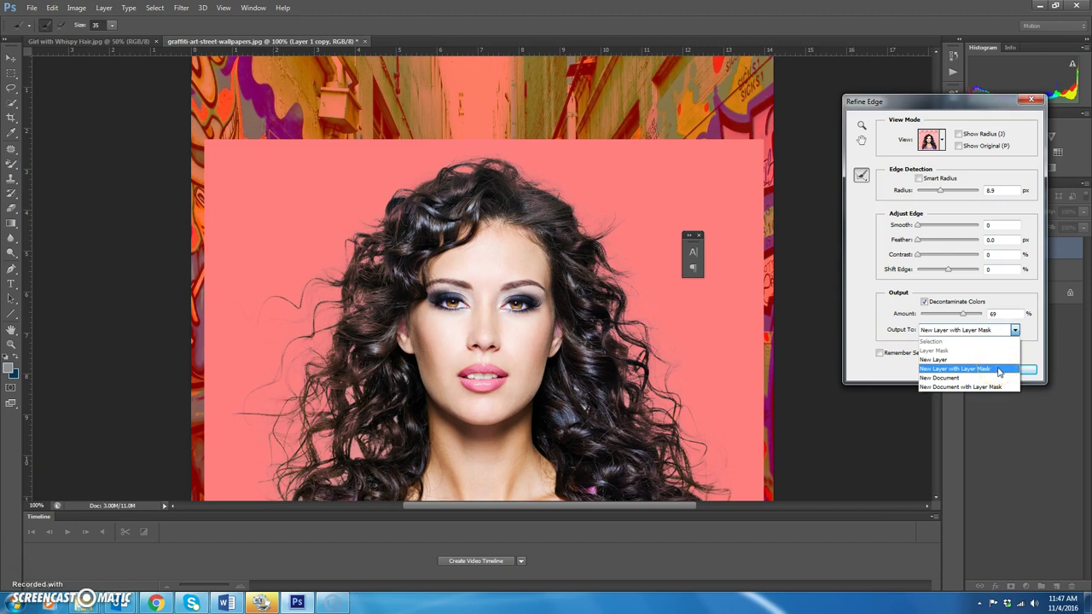
click(1000, 370)
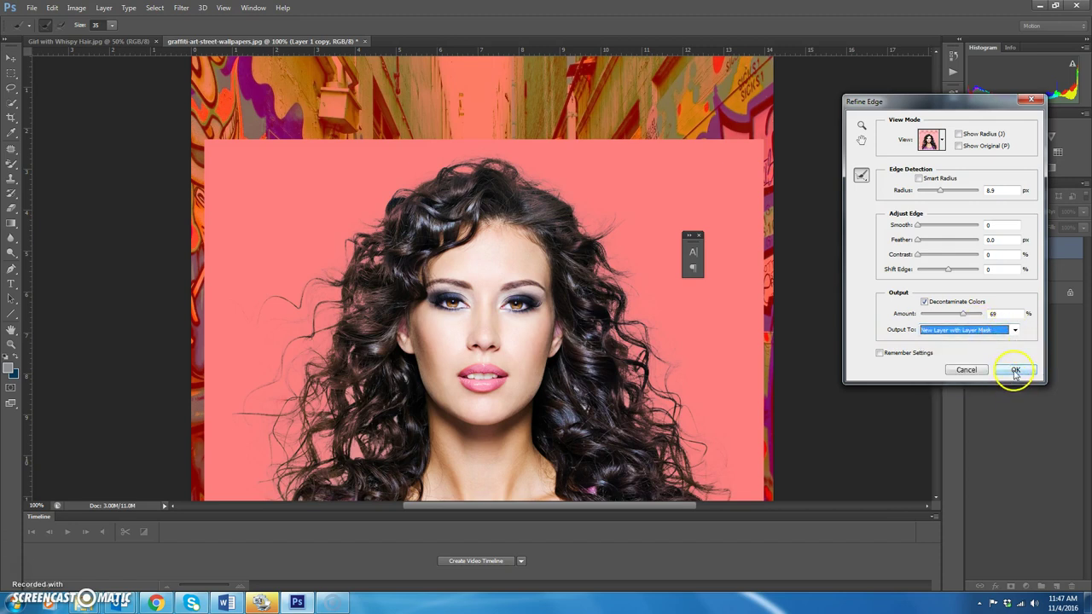
click(1016, 371)
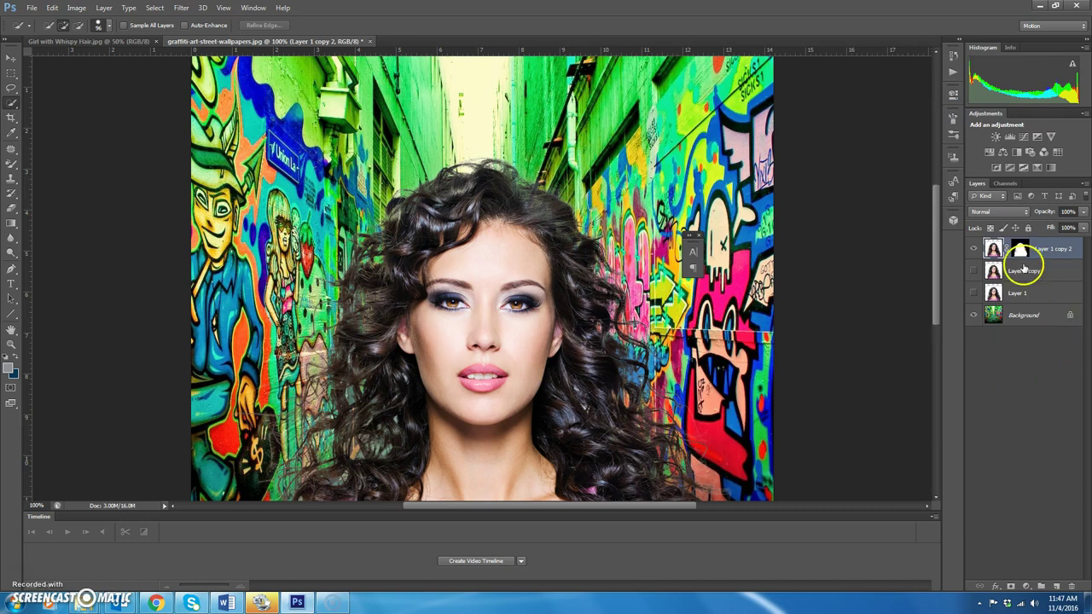
Check Layer 1 copy 2's cutout by briefly hiding the graffiti background
click(994, 248)
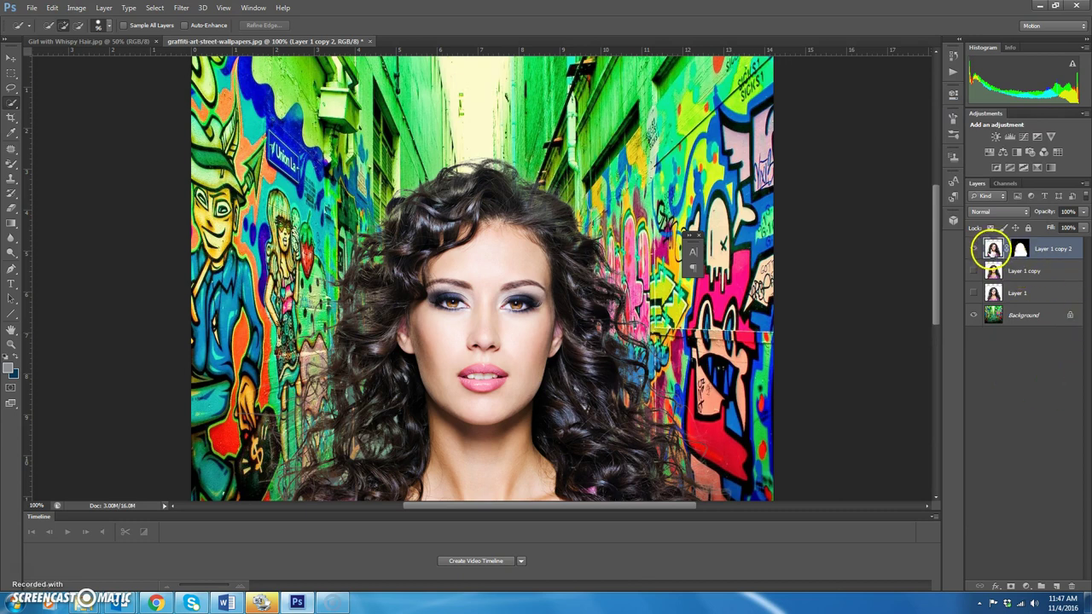
click(1021, 248)
click(973, 271)
scroll(892, 365, down, 2)
click(973, 270)
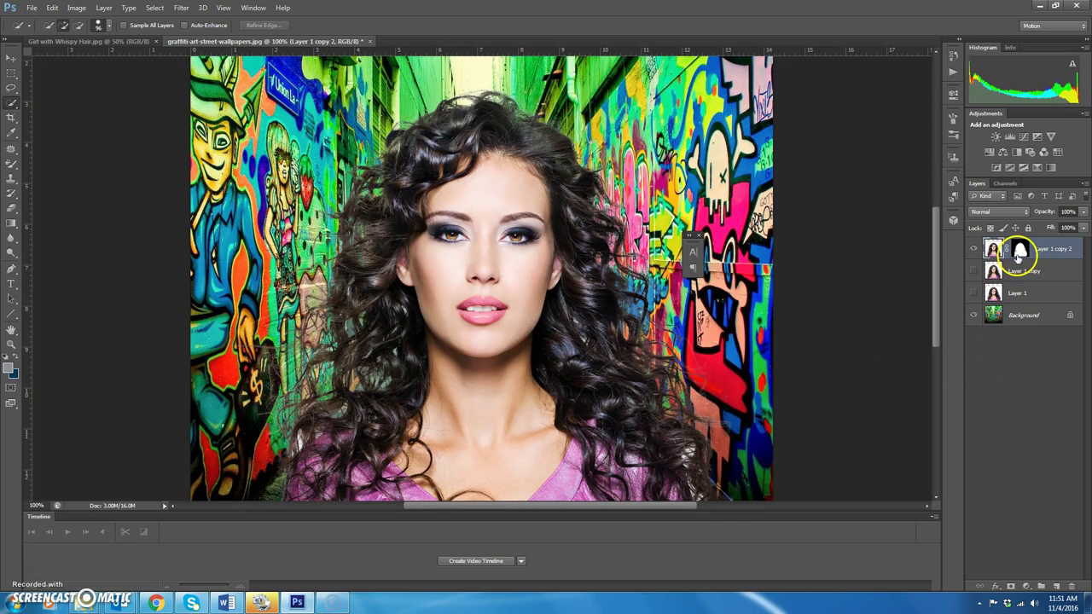
Fit the composite to the window and load Layer 1 copy 2's mask as a selection
double_click(12, 330)
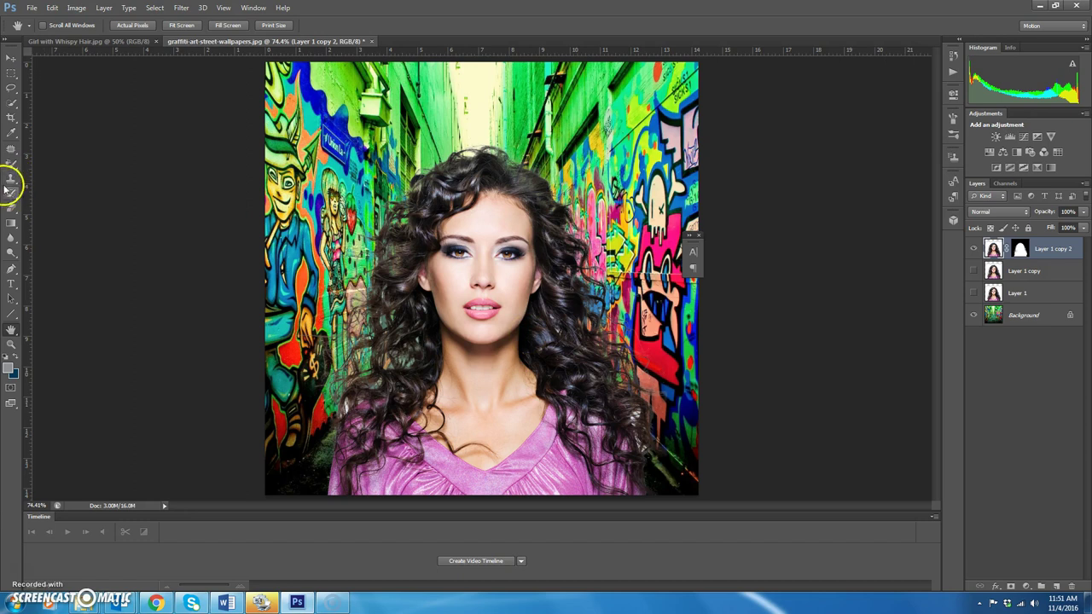
click(13, 103)
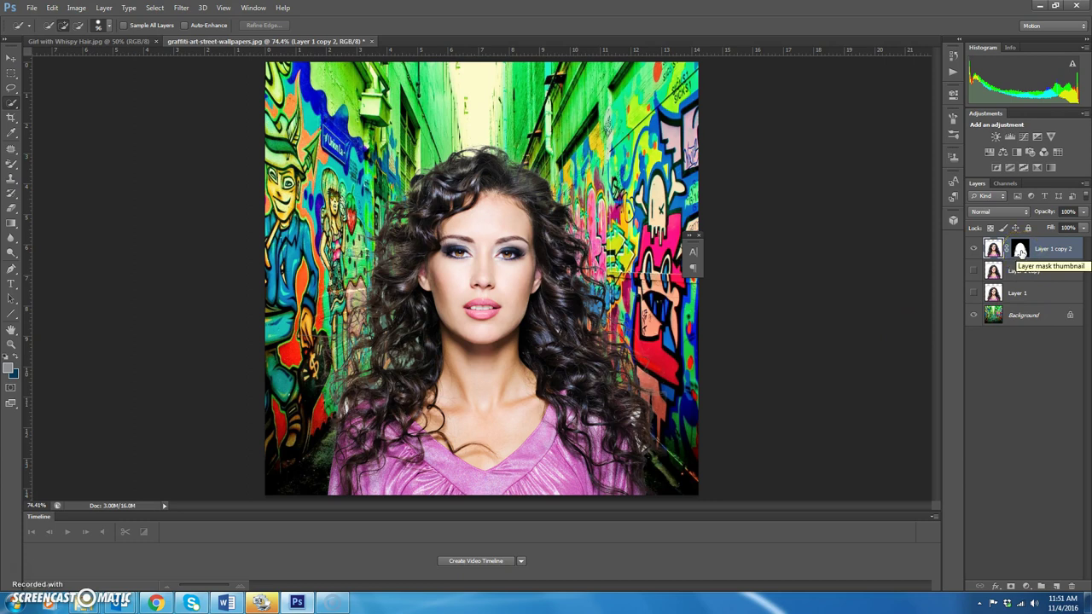
click(1020, 251)
ctrl+click(1021, 250)
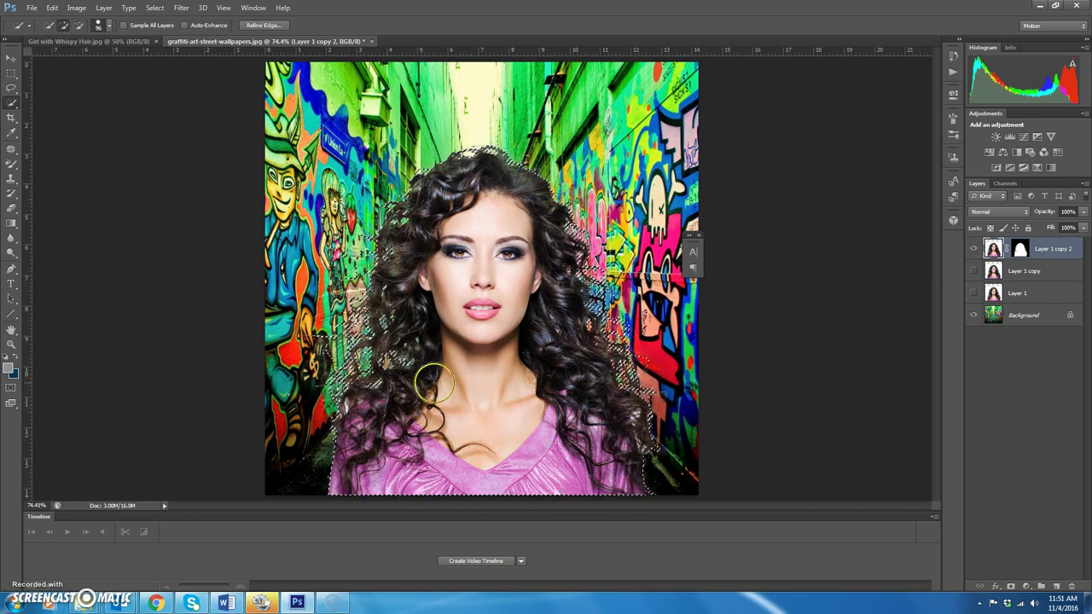
Re-refine the edge with radius 23.2, decontaminated colours, output to a new masked layer
click(260, 25)
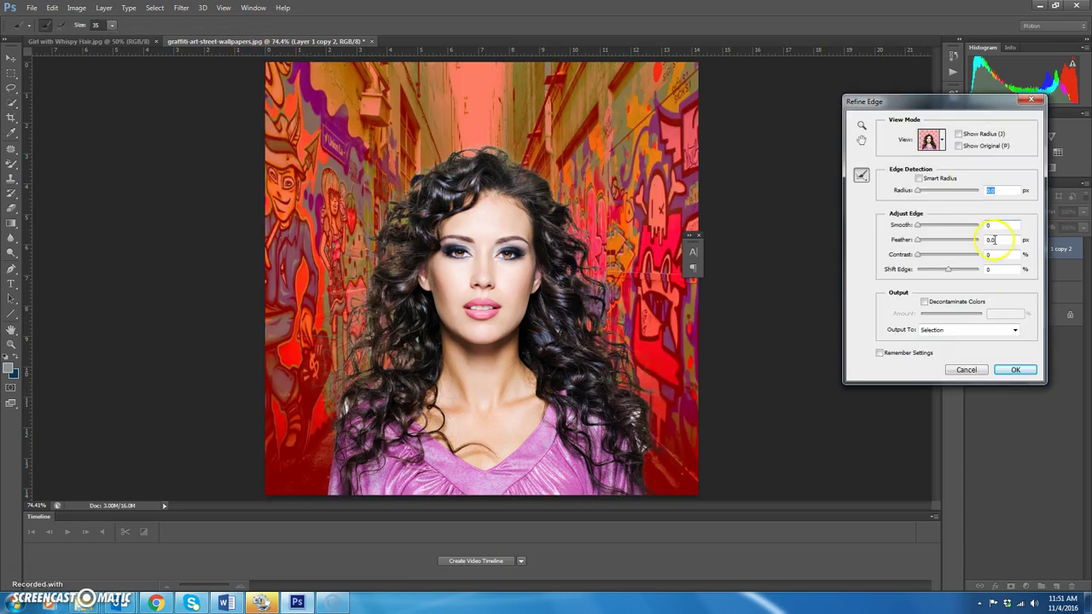
click(938, 191)
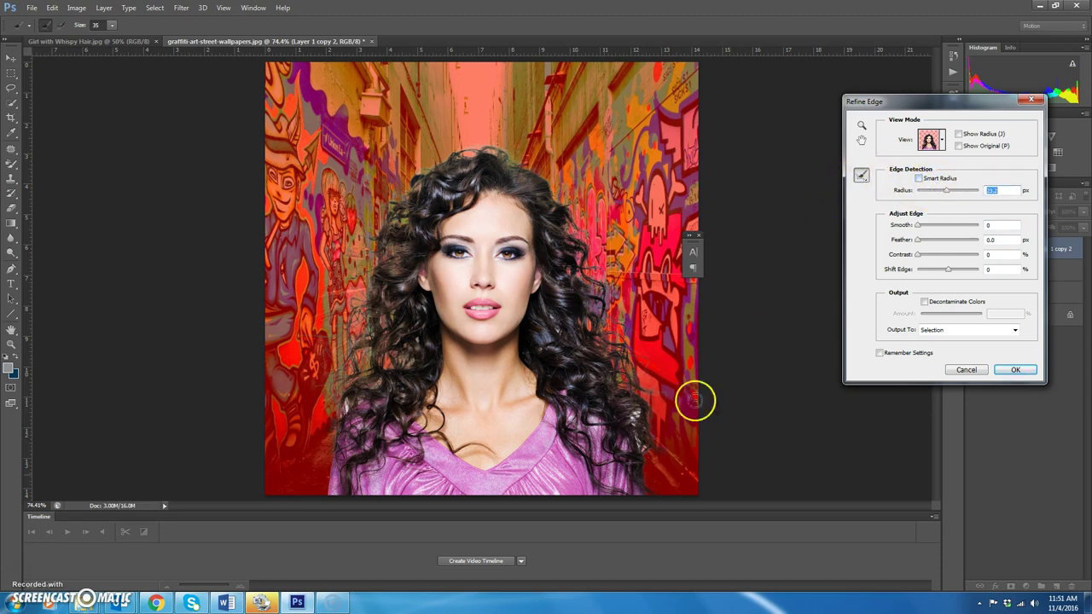
mouse_move(639, 419)
mouse_down()
mouse_move(631, 401)
mouse_move(629, 454)
mouse_move(639, 419)
mouse_up()
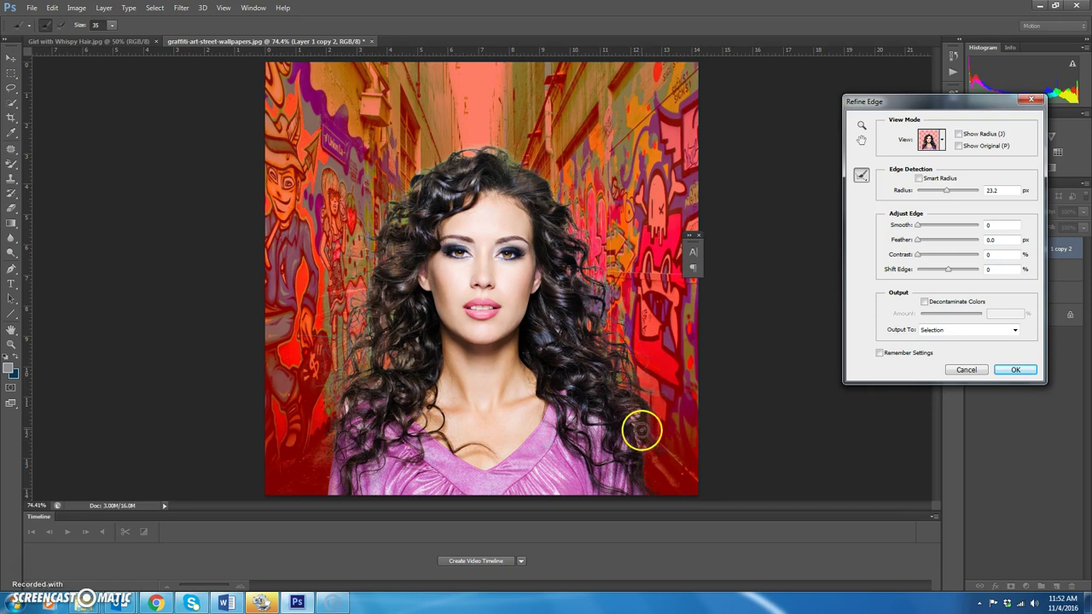
mouse_move(359, 404)
mouse_down()
mouse_move(336, 405)
mouse_move(344, 417)
mouse_move(419, 356)
mouse_move(417, 261)
mouse_up()
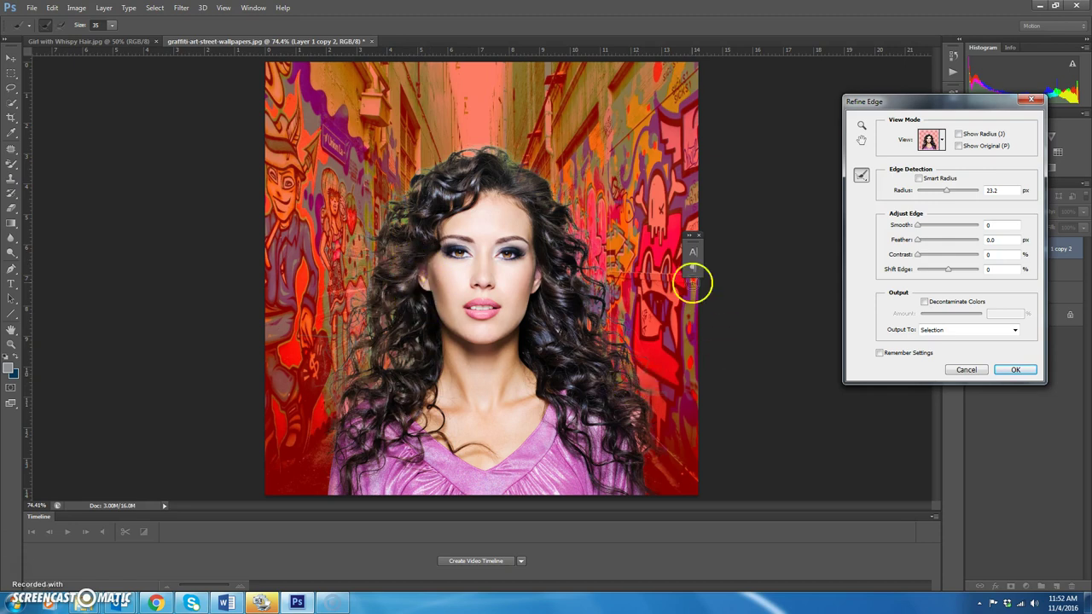
click(924, 302)
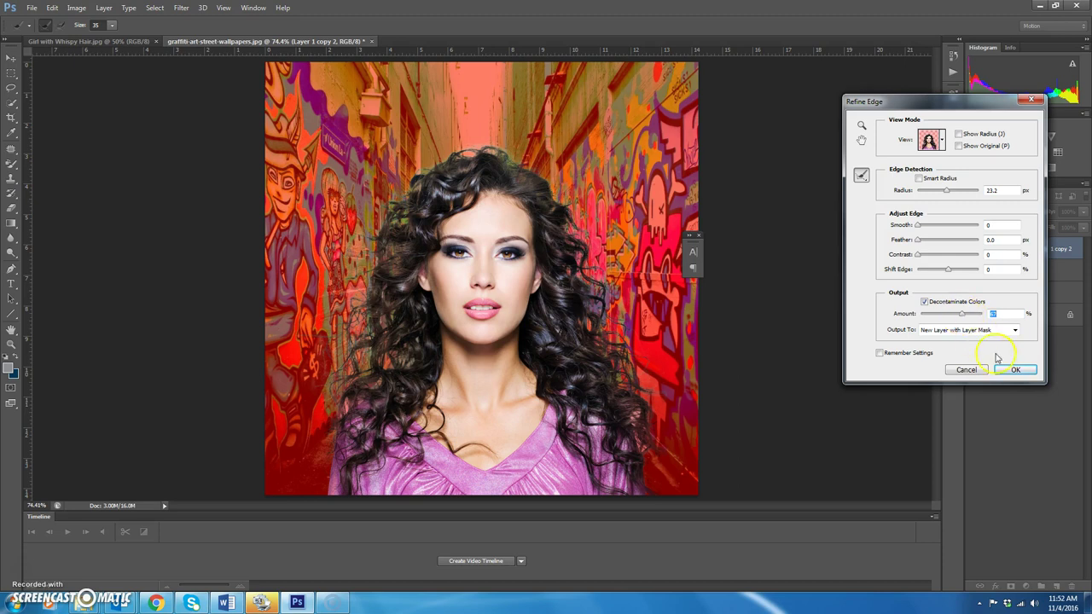
click(1016, 370)
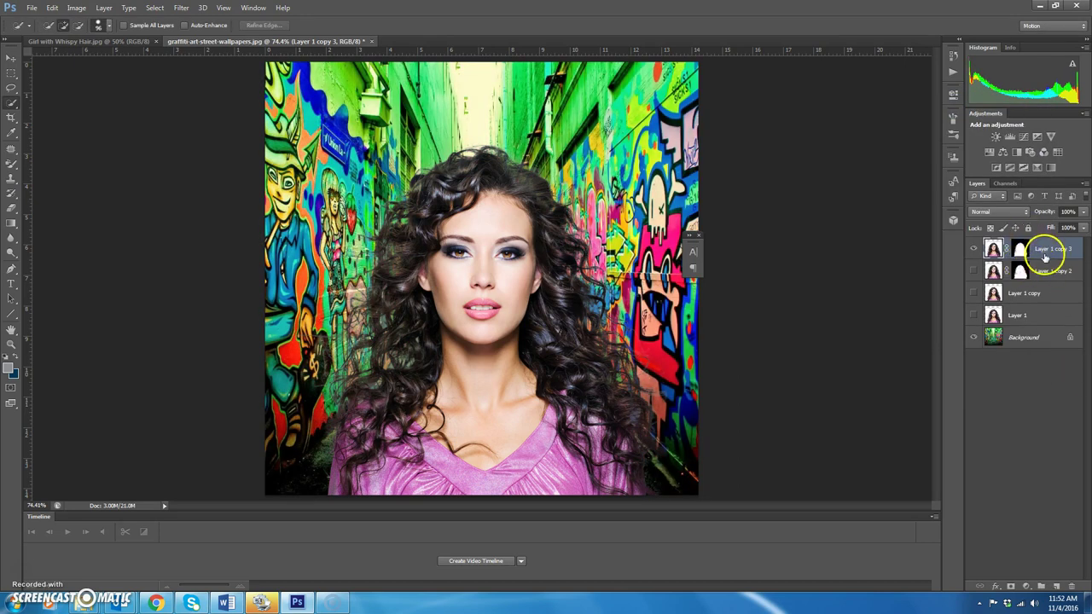
Compare against Layer 1 copy 2, then delete Layer 1 copy 2 and Layer 1 copy
click(973, 270)
click(974, 270)
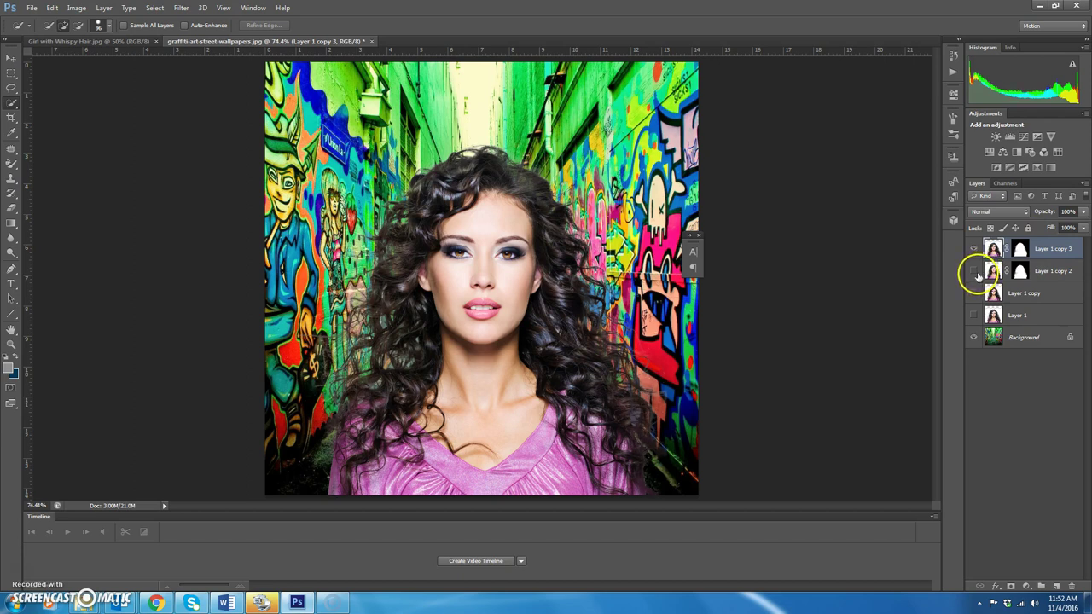
double_click(1058, 271)
key(Return)
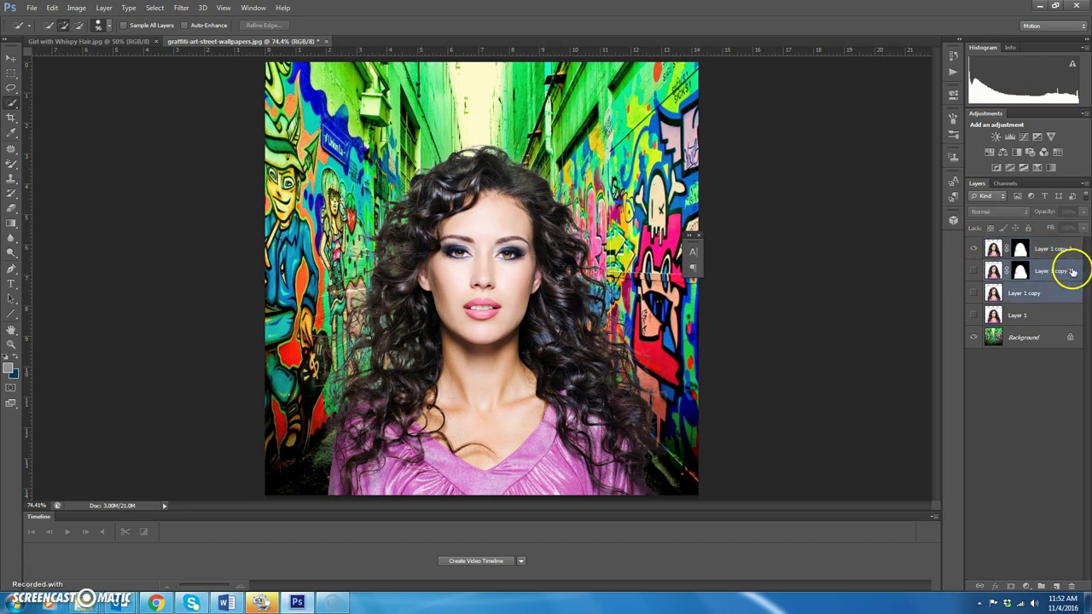
drag(1075, 271, 1058, 588)
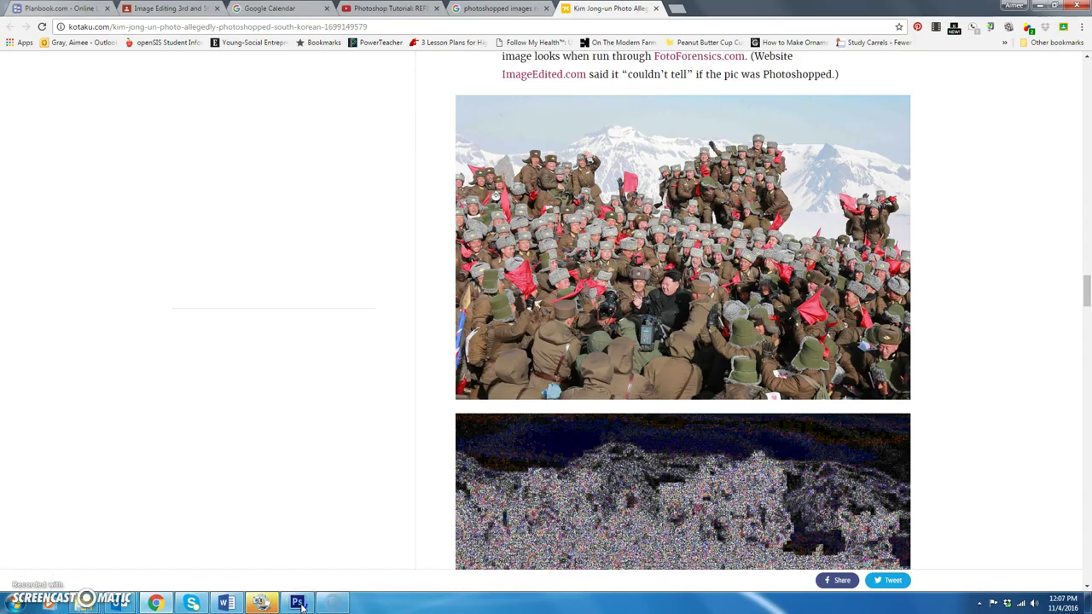
Scroll through the Kotaku article's North Korean mountain photos and FotoForensics image
mouse_move(299, 604)
drag(1086, 296, 1082, 99)
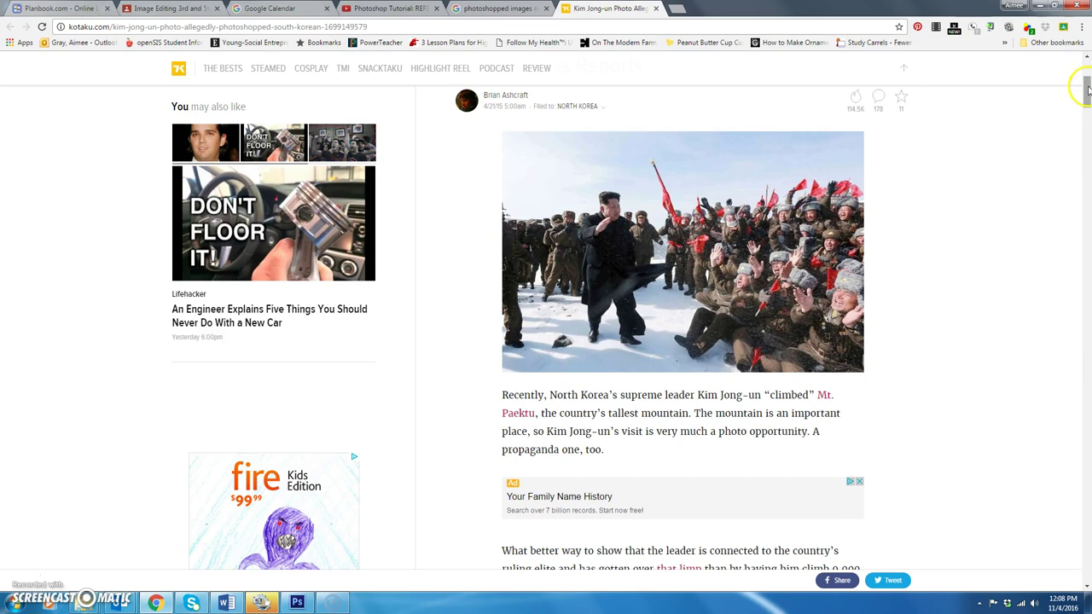
drag(1087, 88, 1088, 126)
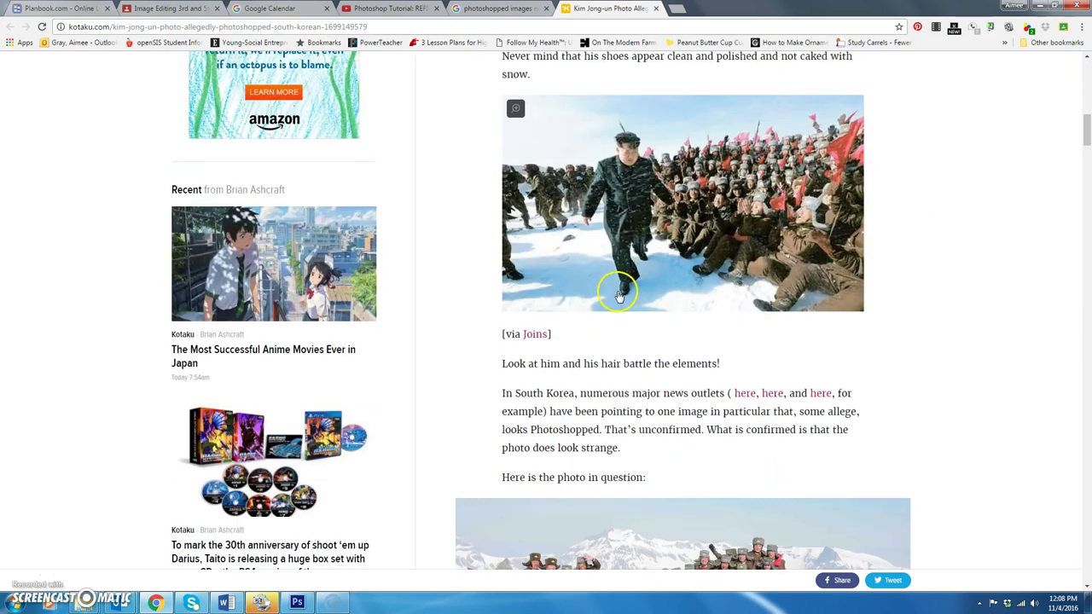
drag(1087, 128, 1086, 290)
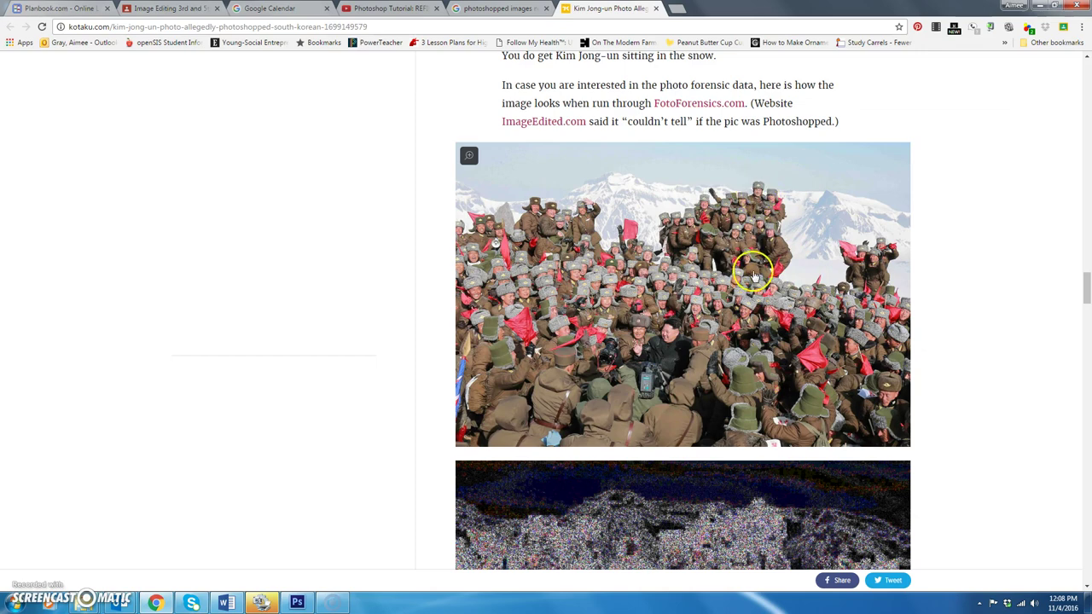
drag(1085, 287, 1087, 409)
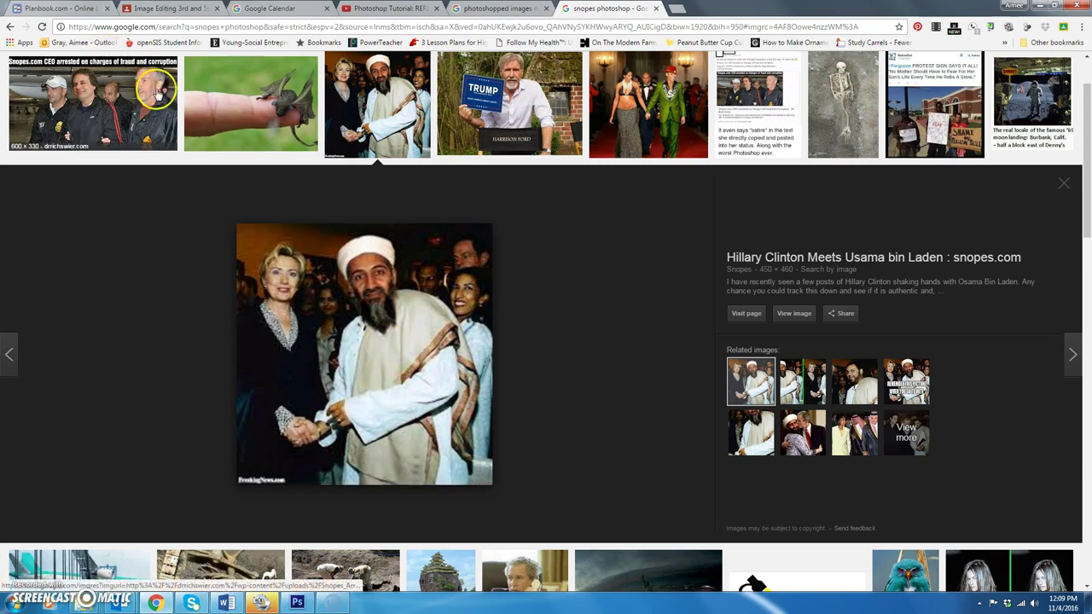
Preview the dragon-on-finger result, then open the GOOGLE IT! Fox News image preview
click(247, 94)
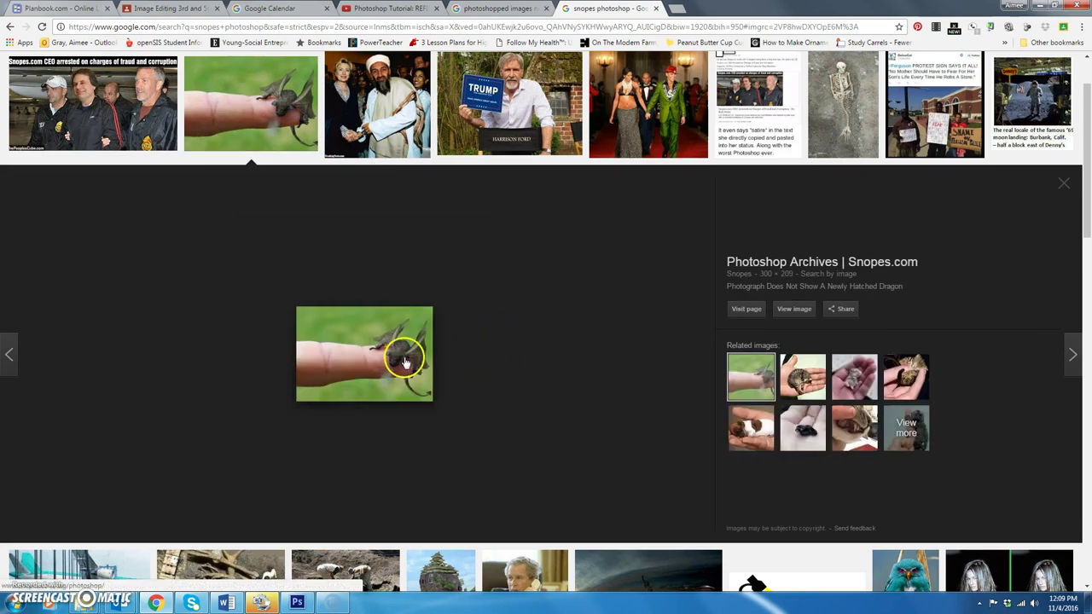
scroll(403, 363, up, 1)
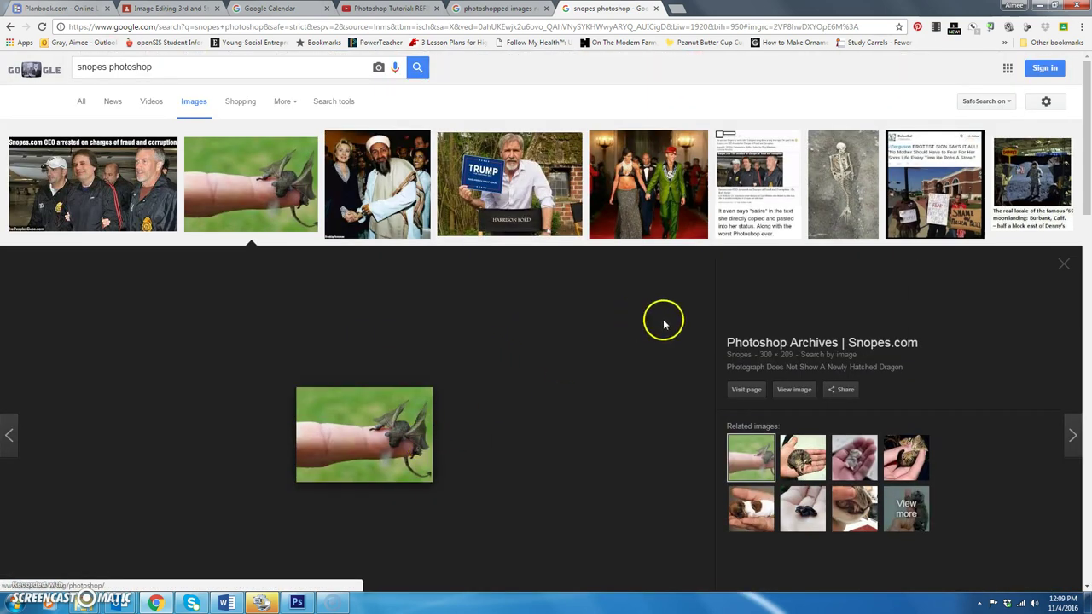
scroll(967, 303, down, 5)
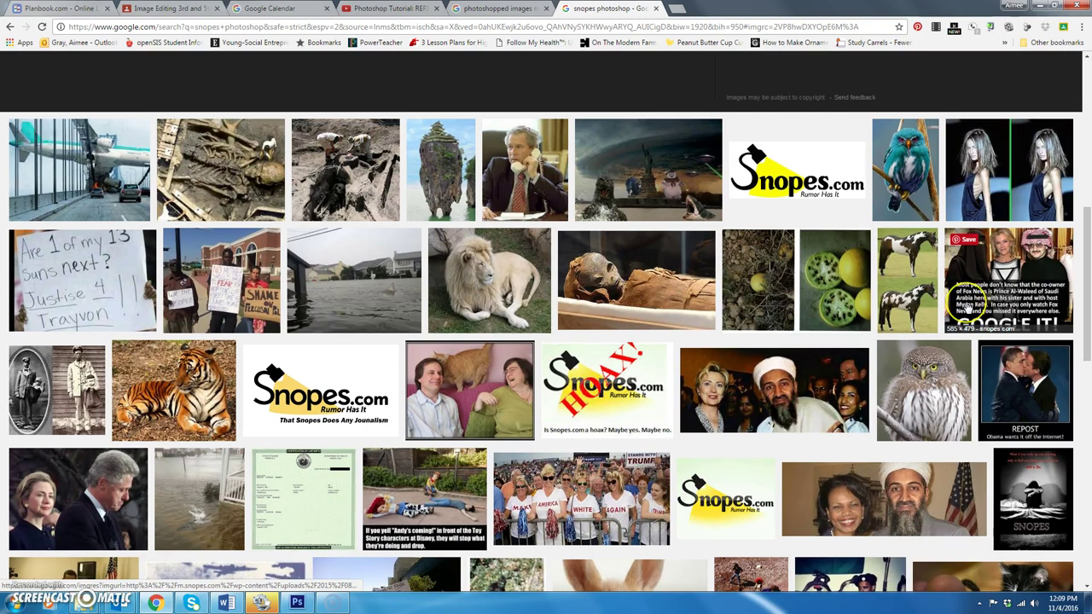
click(967, 303)
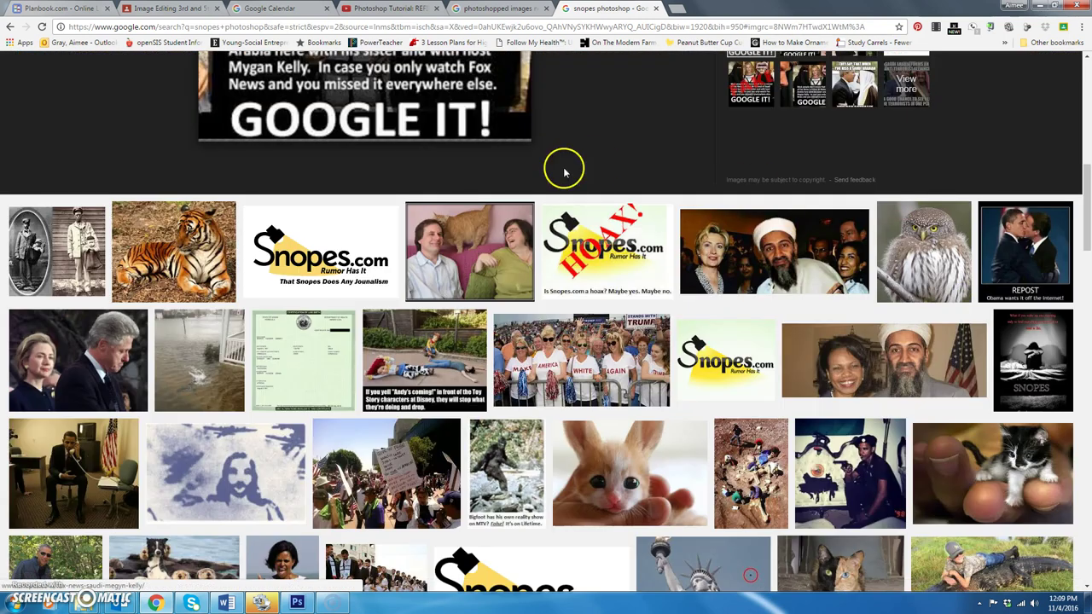